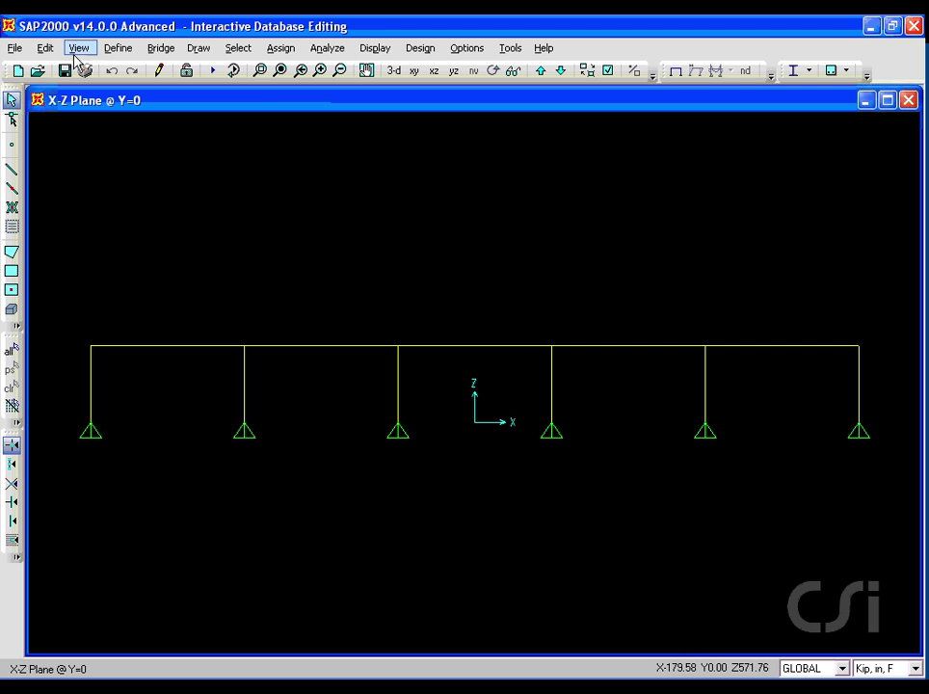
- Open interactive database editing for the Property Definitions and Connectivity Data tables
{"action": "left_click", "coordinate": [43, 53]}
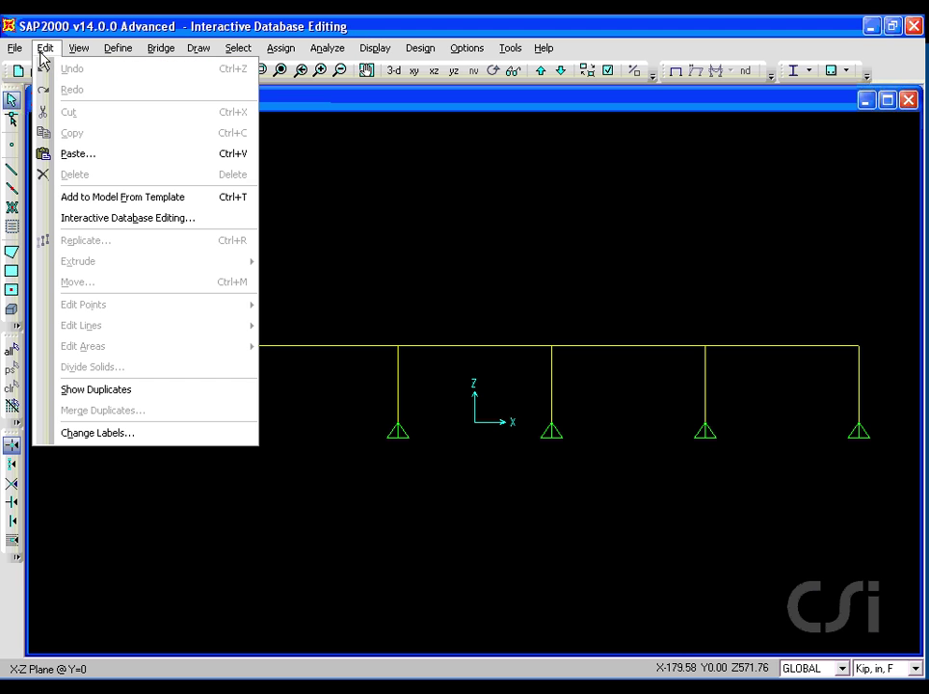
{"action": "left_click", "coordinate": [136, 220]}
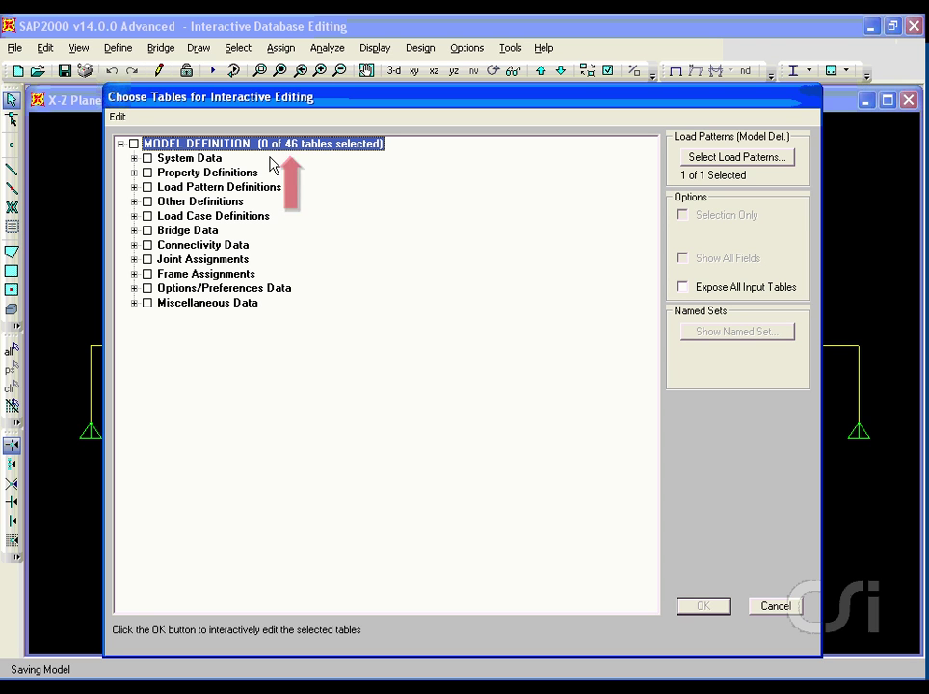
{"action": "left_click", "coordinate": [147, 172]}
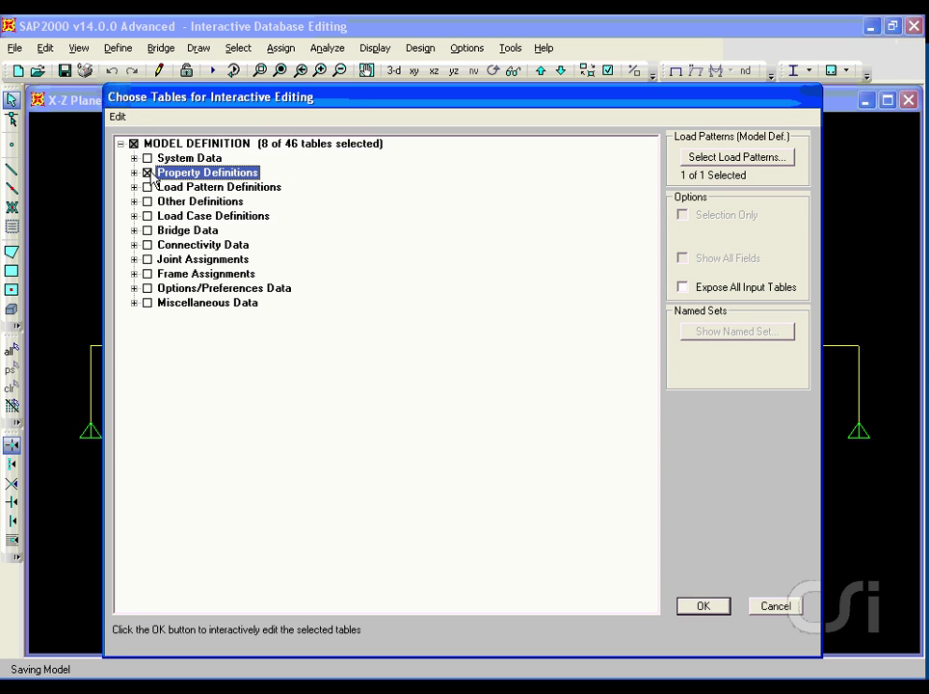
{"action": "left_click", "coordinate": [147, 245]}
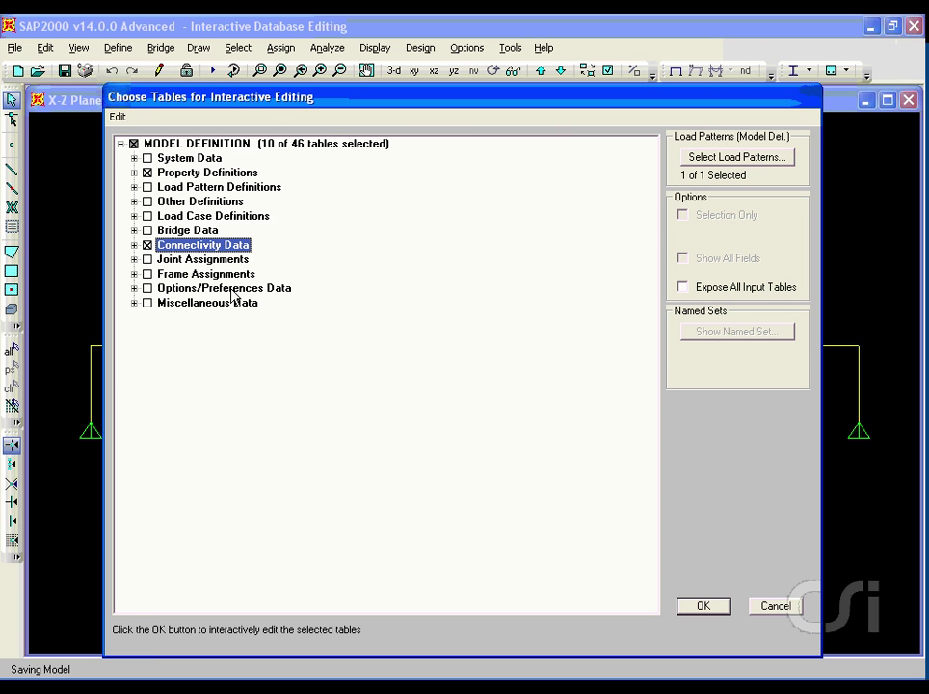
{"action": "left_click", "coordinate": [701, 608]}
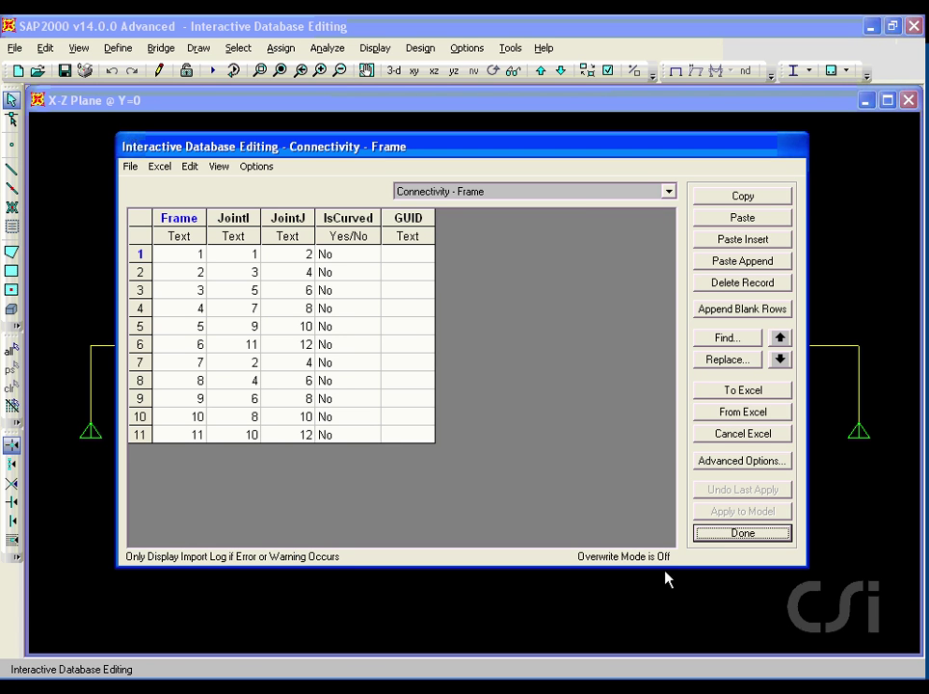
- Switch to the Material Properties 01 - General table and append a copy of the A992Fy50 steel record
{"action": "left_click", "coordinate": [586, 197]}
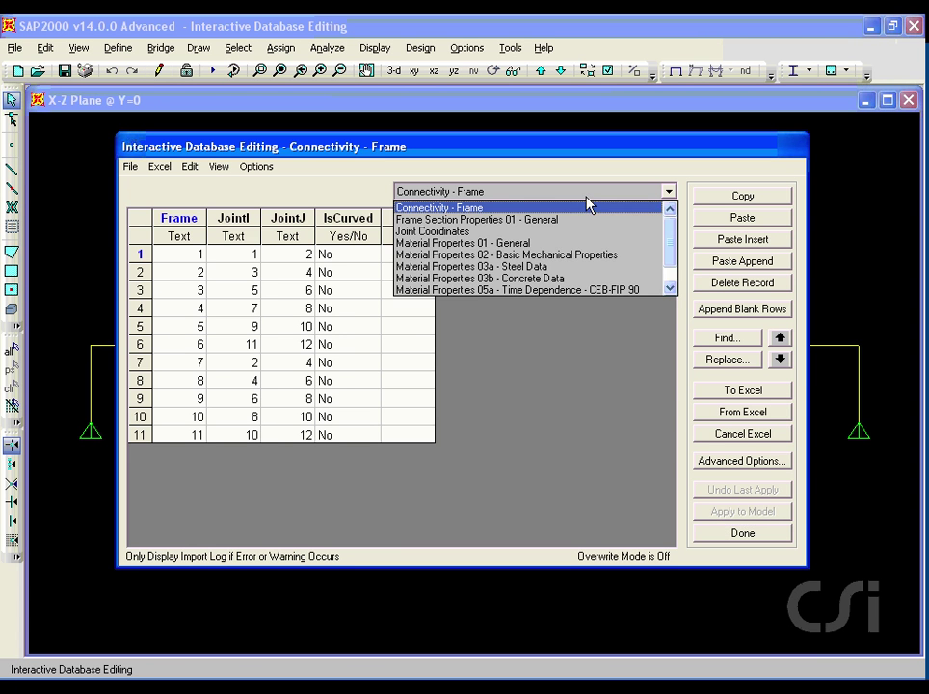
{"action": "left_click_drag", "start_coordinate": [676, 244], "coordinate": [674, 257]}
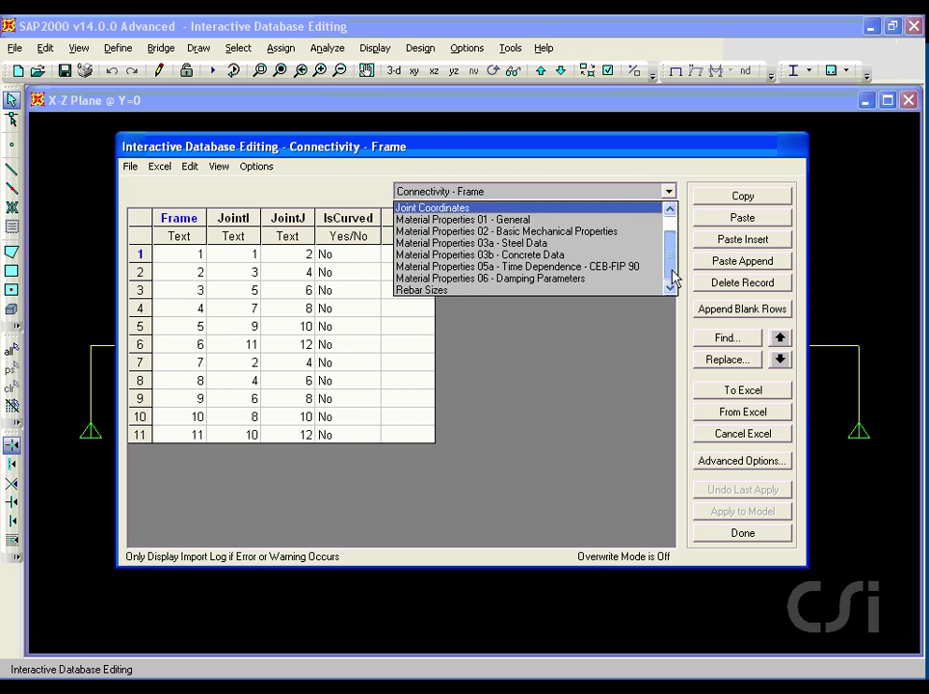
{"action": "scroll", "coordinate": [653, 236], "scroll_direction": "up", "scroll_amount": 1}
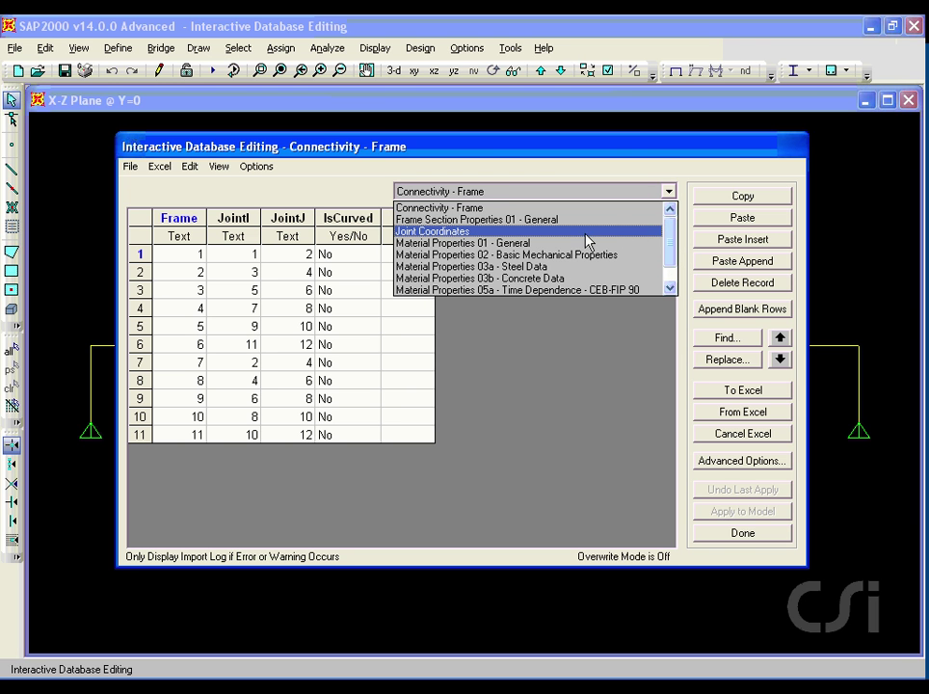
{"action": "left_click", "coordinate": [545, 247]}
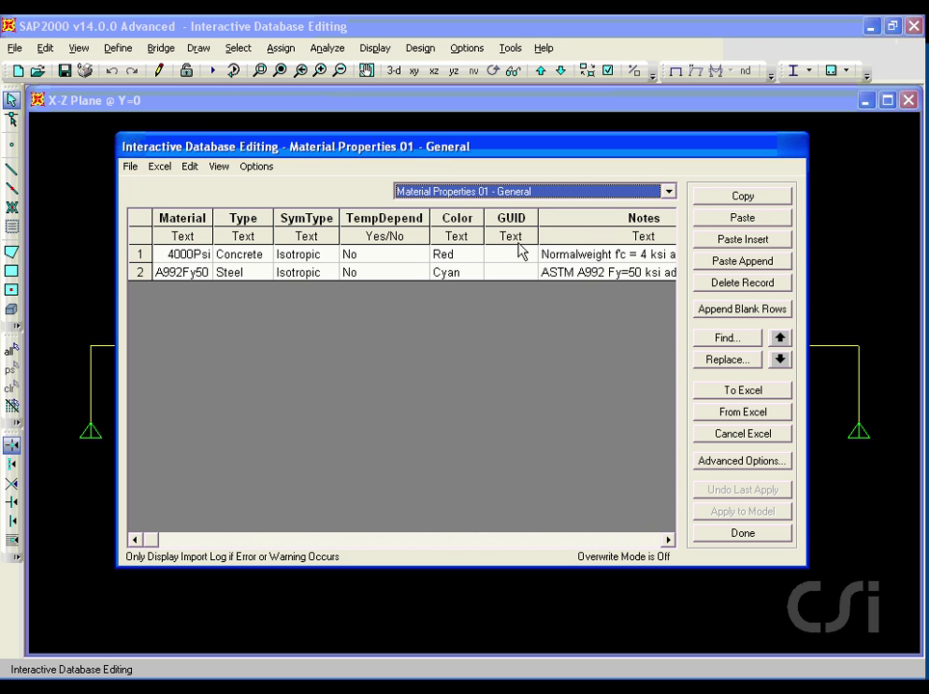
{"action": "left_click", "coordinate": [133, 274]}
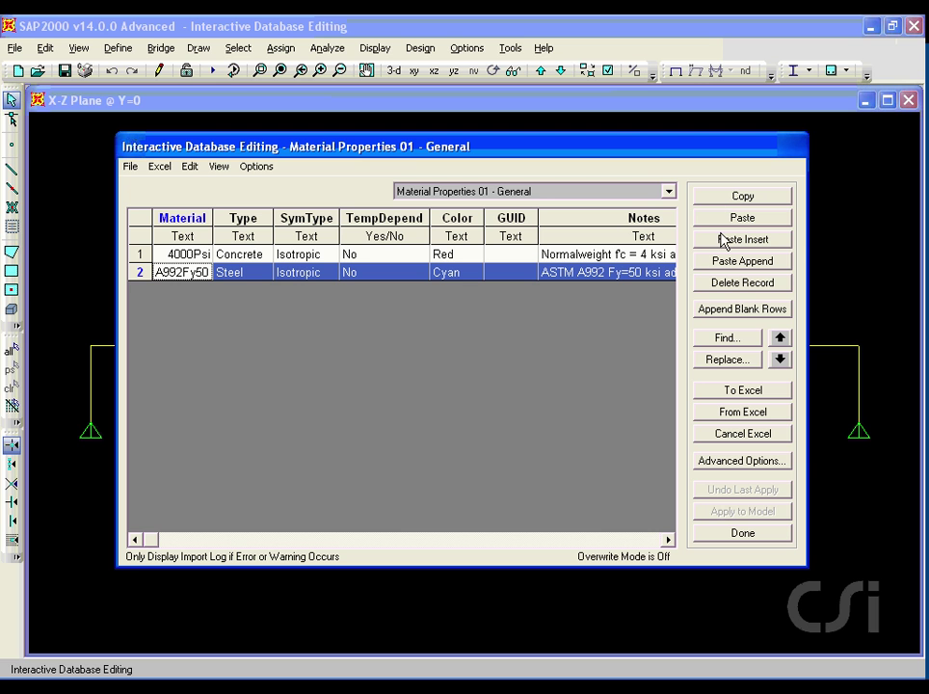
{"action": "left_click", "coordinate": [723, 262]}
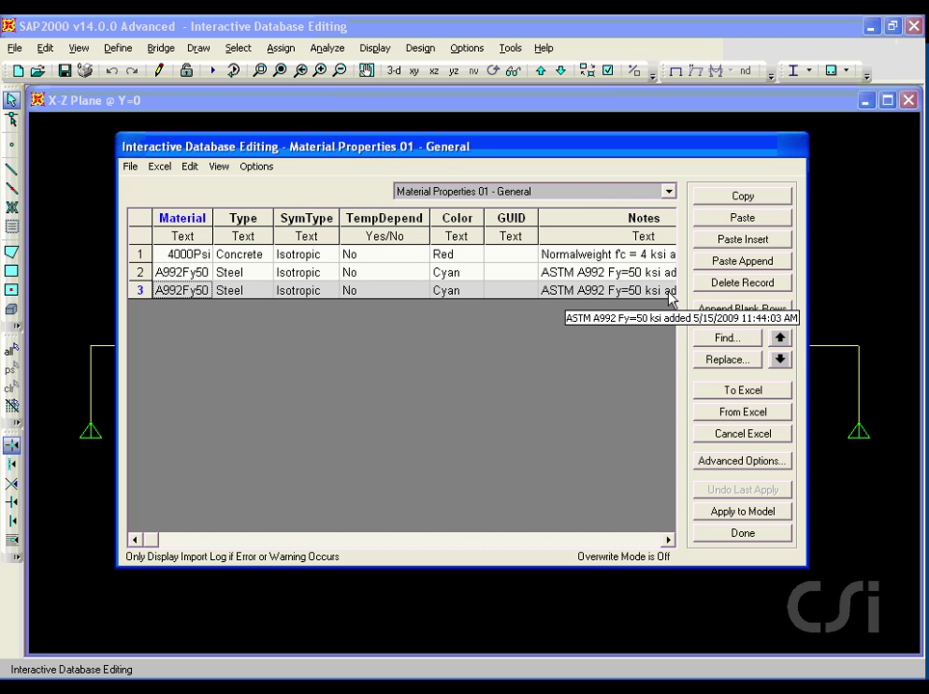
- Locate frame 1 from its record in the Connectivity - Frame table, narrowing the editing window to uncover the member in the model
{"action": "left_click", "coordinate": [589, 199]}
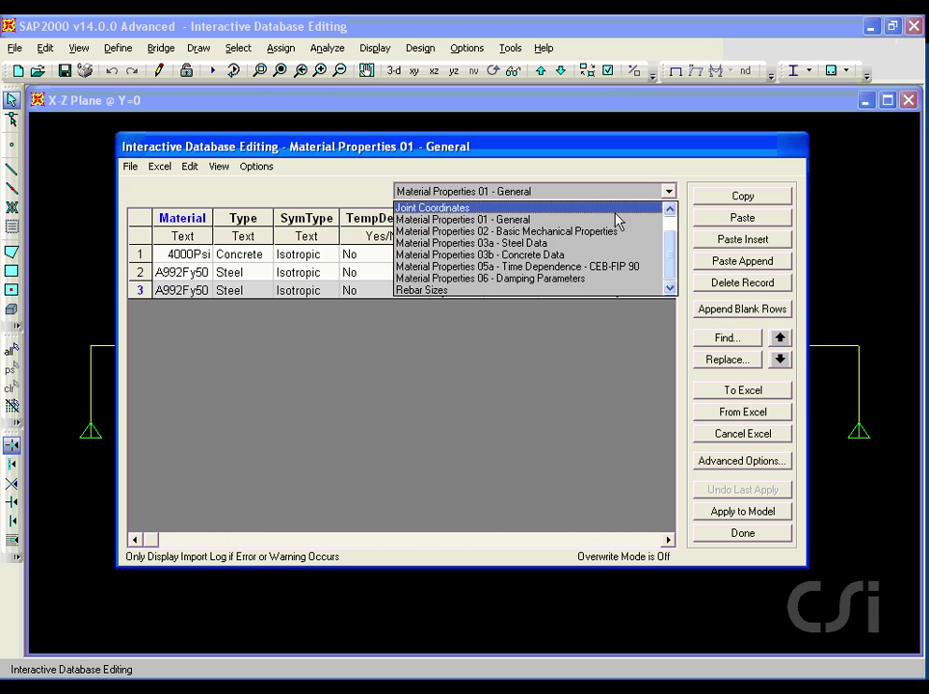
{"action": "scroll", "coordinate": [669, 248], "scroll_direction": "up", "scroll_amount": 1}
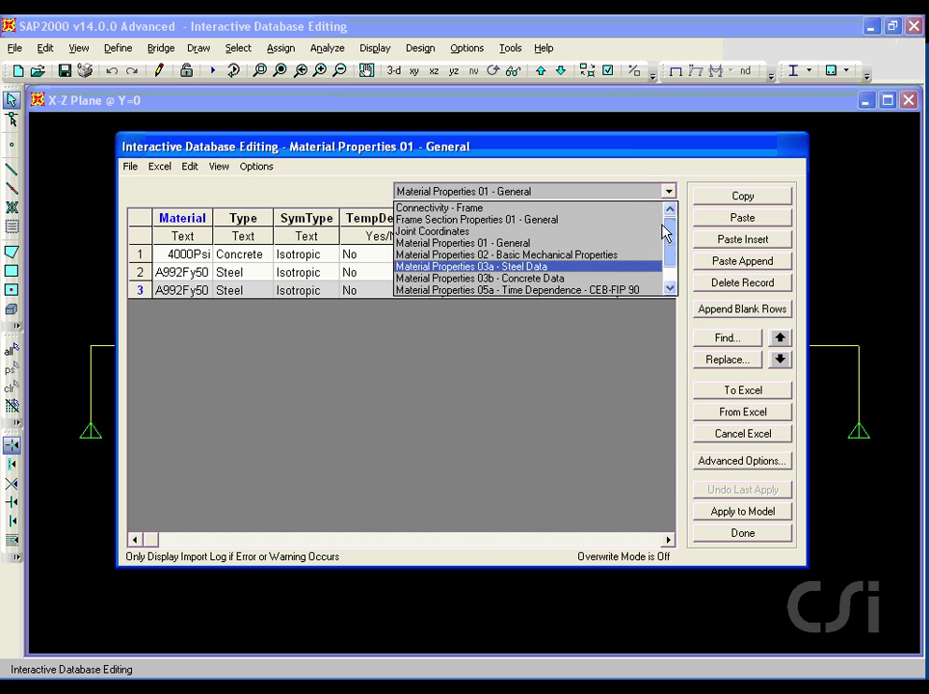
{"action": "left_click", "coordinate": [487, 207]}
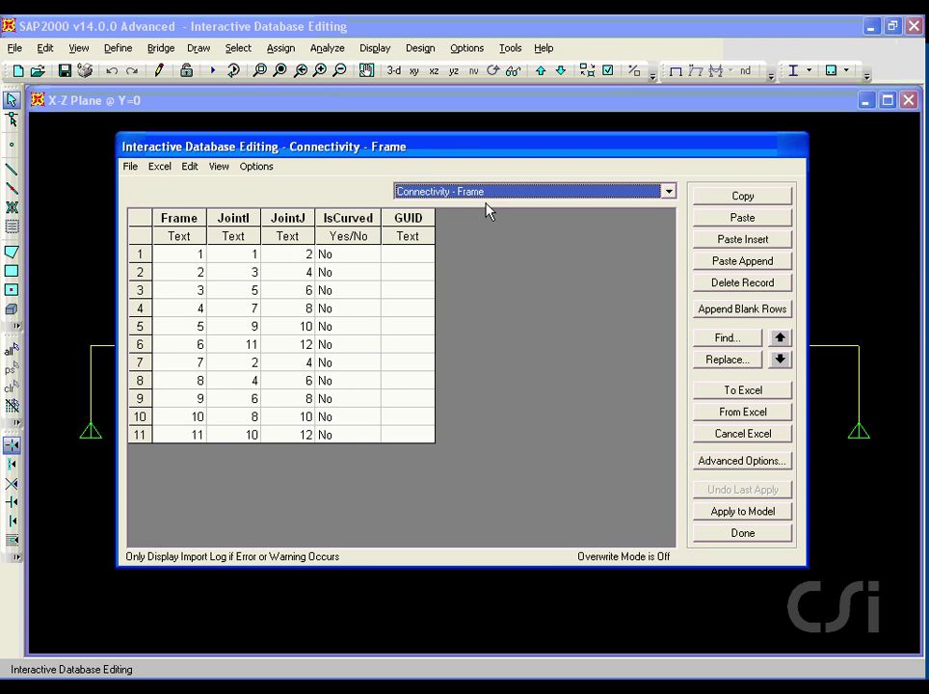
{"action": "left_click", "coordinate": [141, 257]}
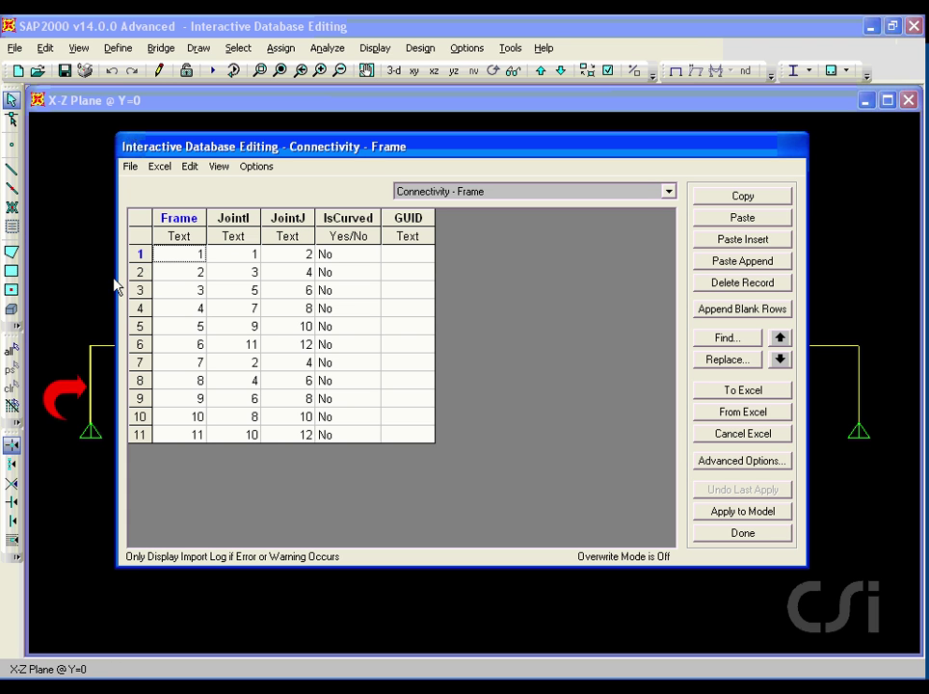
{"action": "left_click_drag", "start_coordinate": [116, 274], "coordinate": [169, 274]}
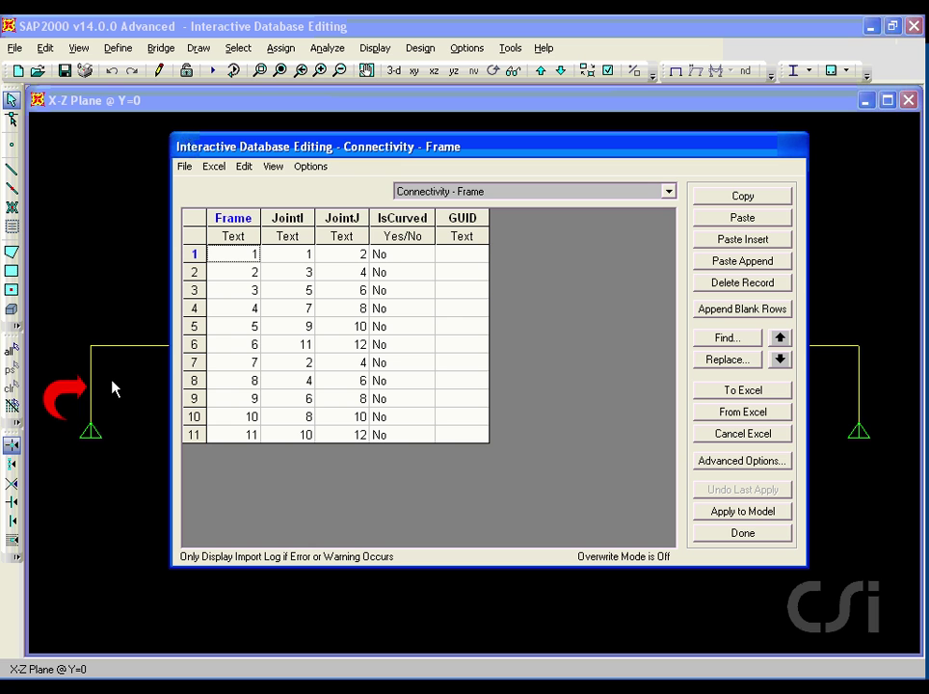
- Display the Joint Coordinates table and locate joints 1 and 2 in the model from their records
{"action": "left_click", "coordinate": [469, 196]}
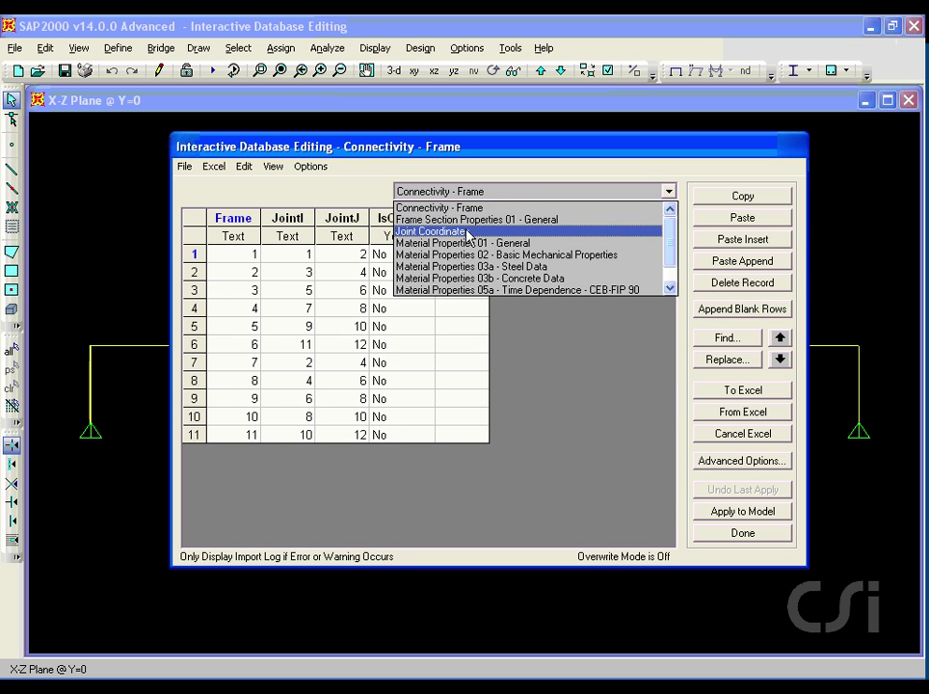
{"action": "left_click", "coordinate": [466, 229]}
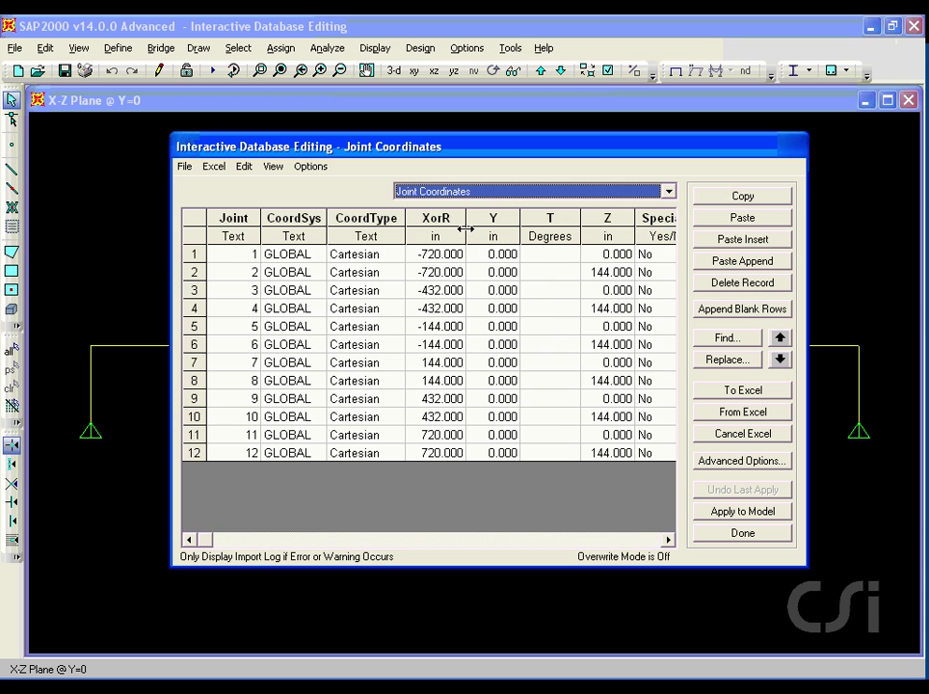
{"action": "left_click", "coordinate": [193, 258]}
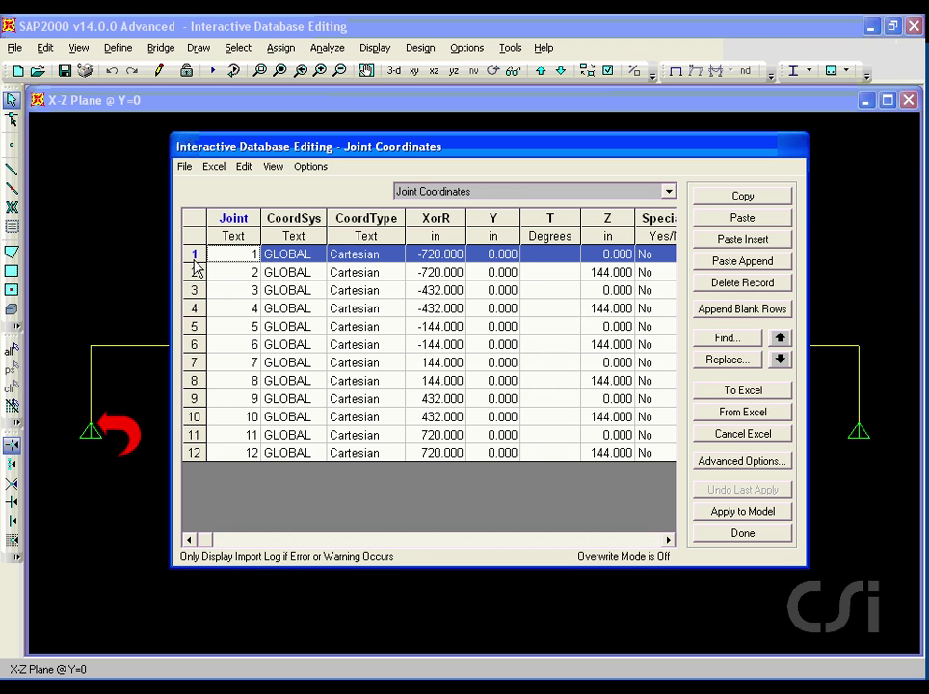
{"action": "left_click", "coordinate": [195, 276]}
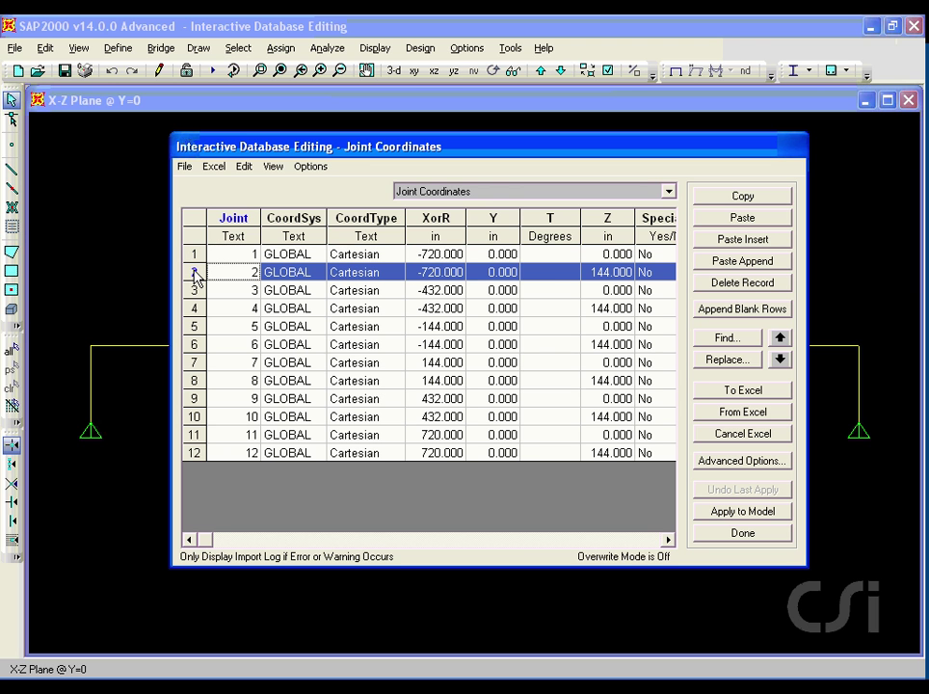
{"action": "left_click", "coordinate": [194, 256]}
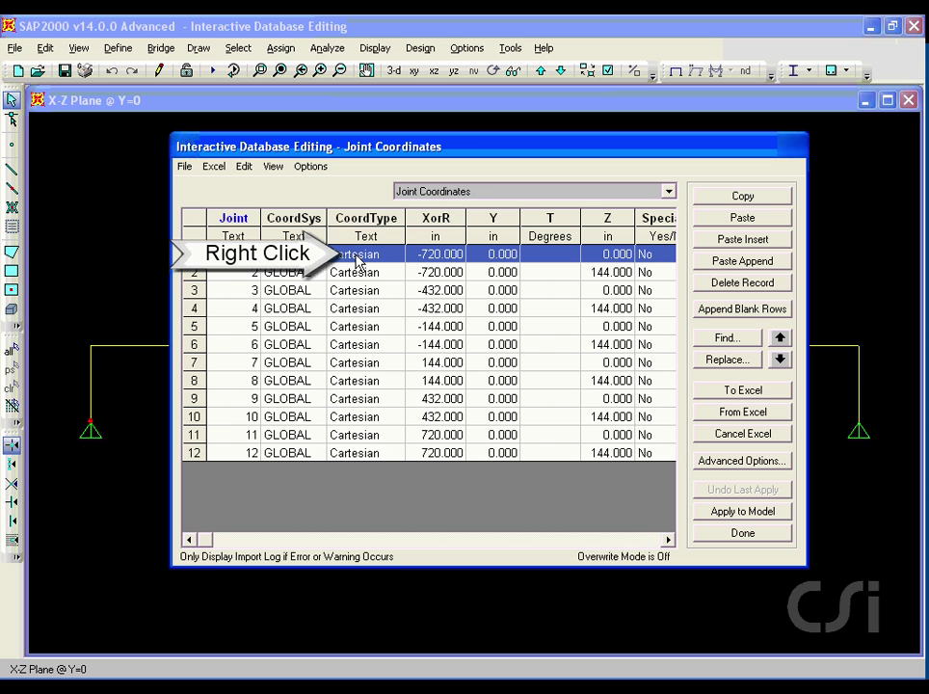
- Examine the allowed coordinate types for joint 1 and keep Cartesian selected
{"action": "right_click", "coordinate": [357, 258]}
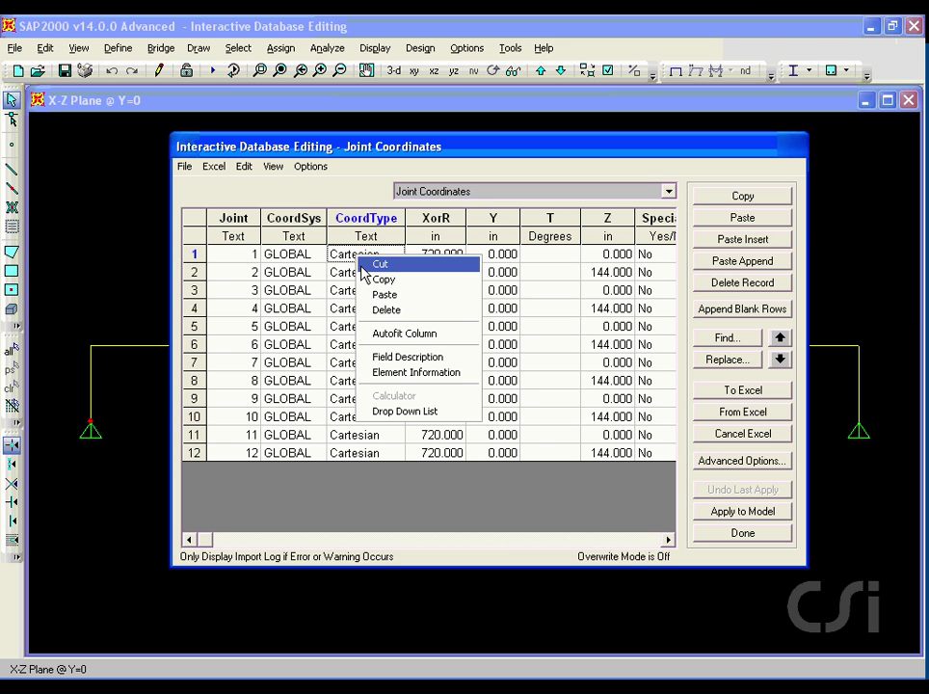
{"action": "left_click", "coordinate": [379, 411]}
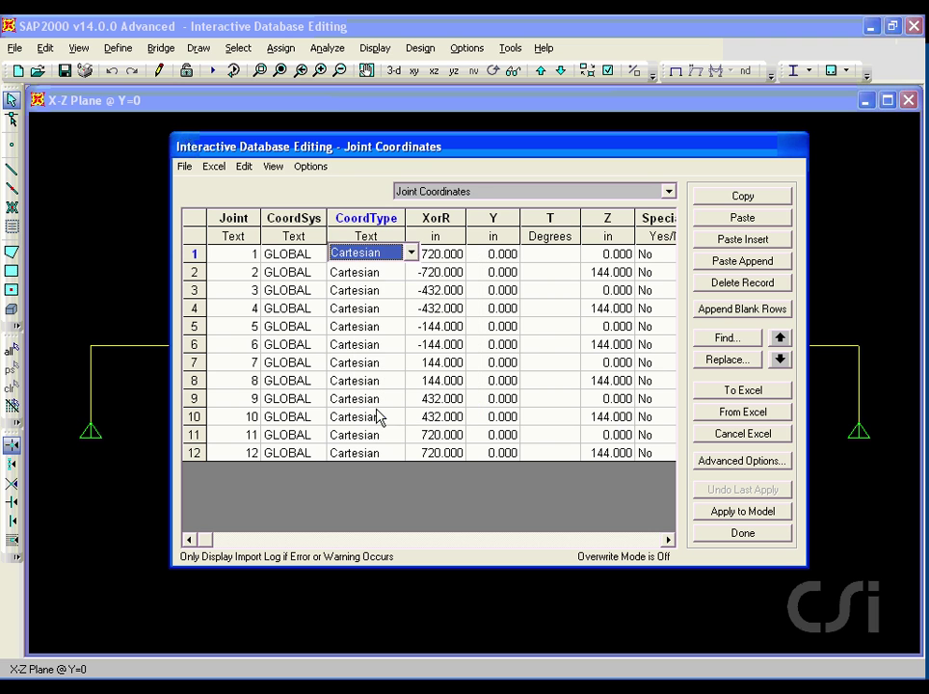
{"action": "left_click", "coordinate": [410, 253]}
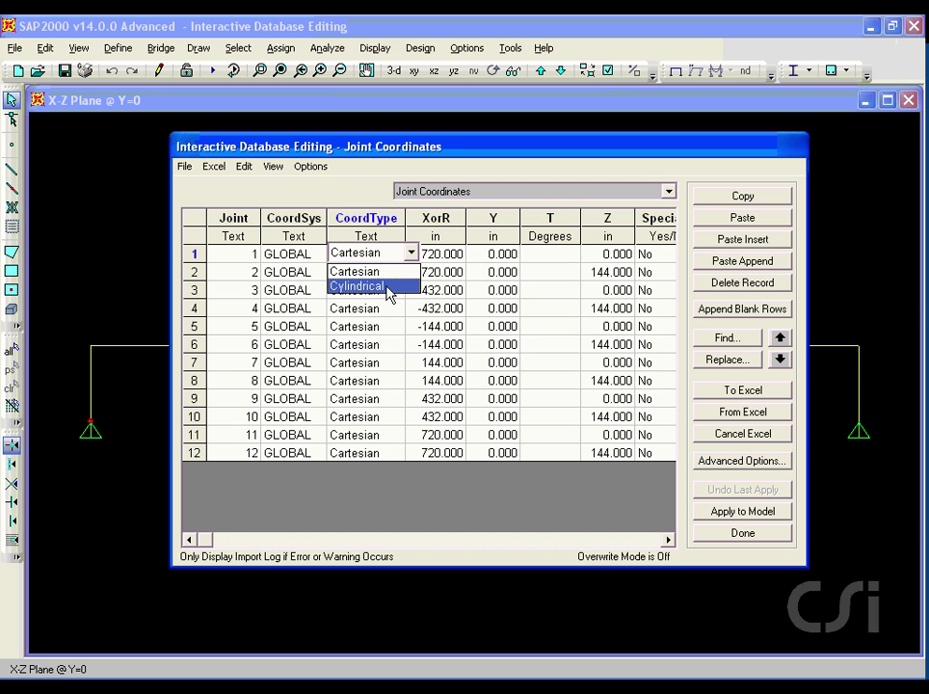
{"action": "left_click", "coordinate": [383, 273]}
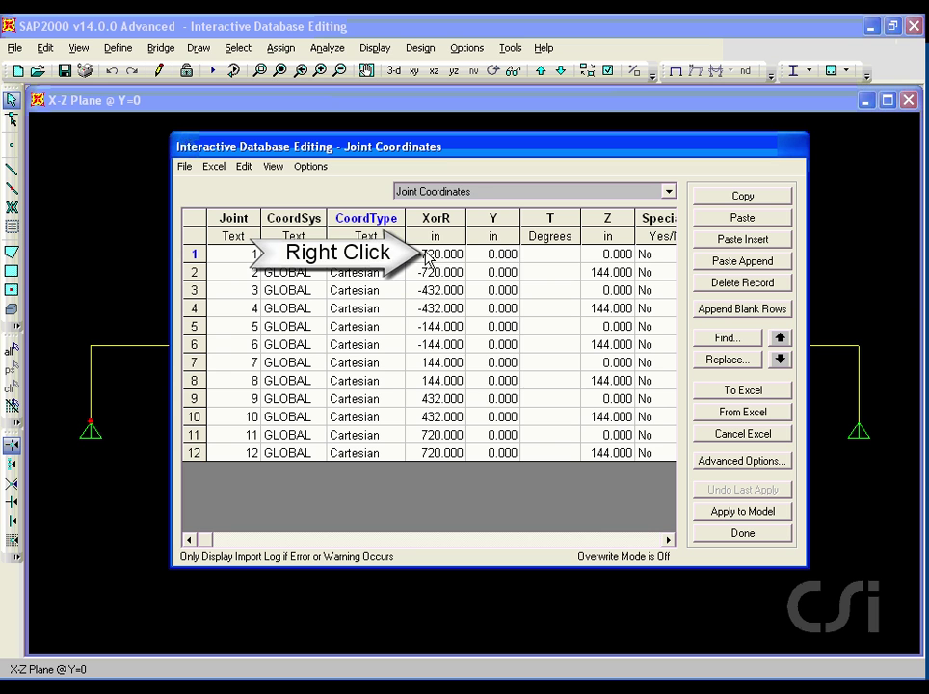
- Set joint 1's XorR coordinate with the built-in calculator, using the formula -720*(.95^2)
{"action": "right_click", "coordinate": [425, 256]}
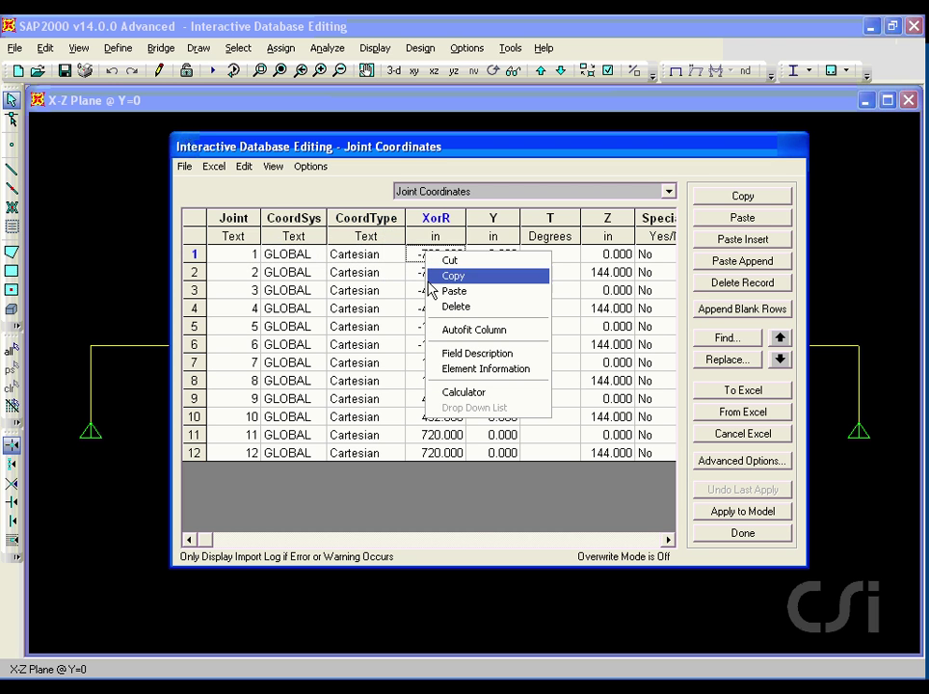
{"action": "left_click", "coordinate": [454, 392]}
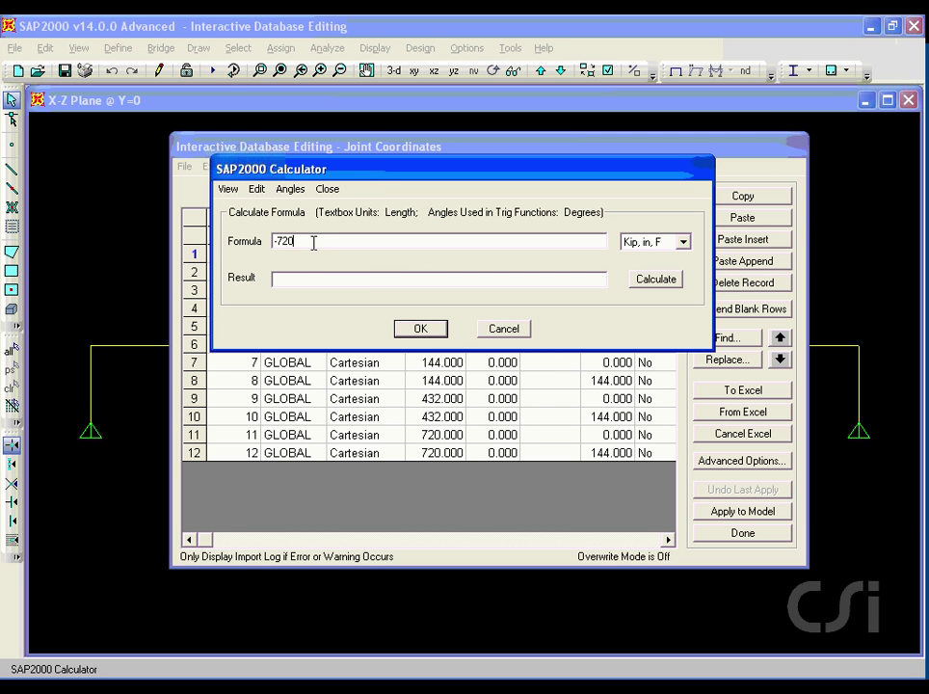
{"action": "type", "text": "*(.95^2)"}
{"action": "left_click", "coordinate": [644, 283]}
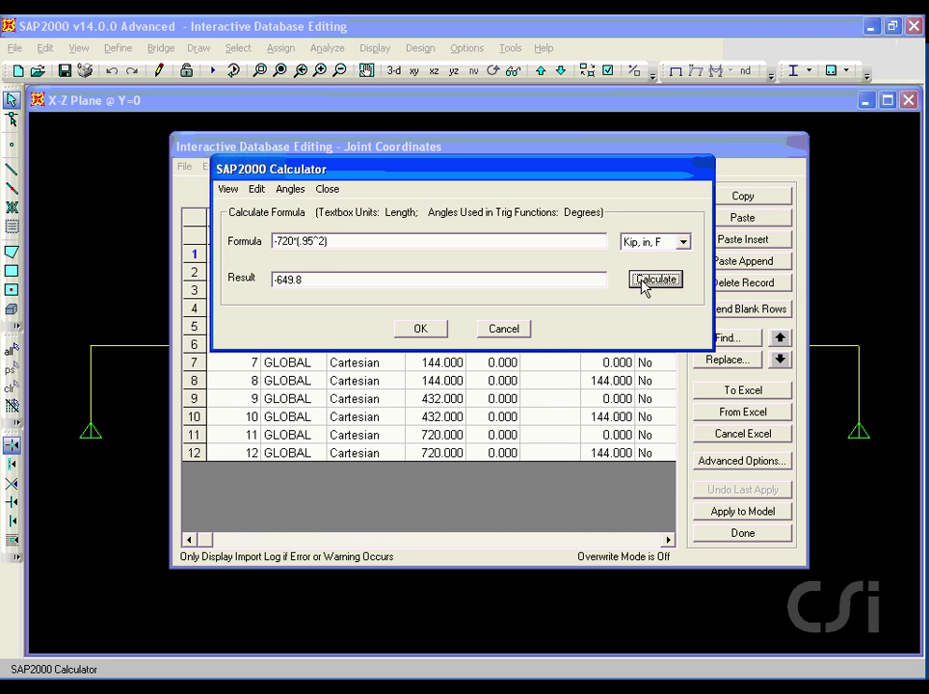
{"action": "left_click", "coordinate": [431, 327]}
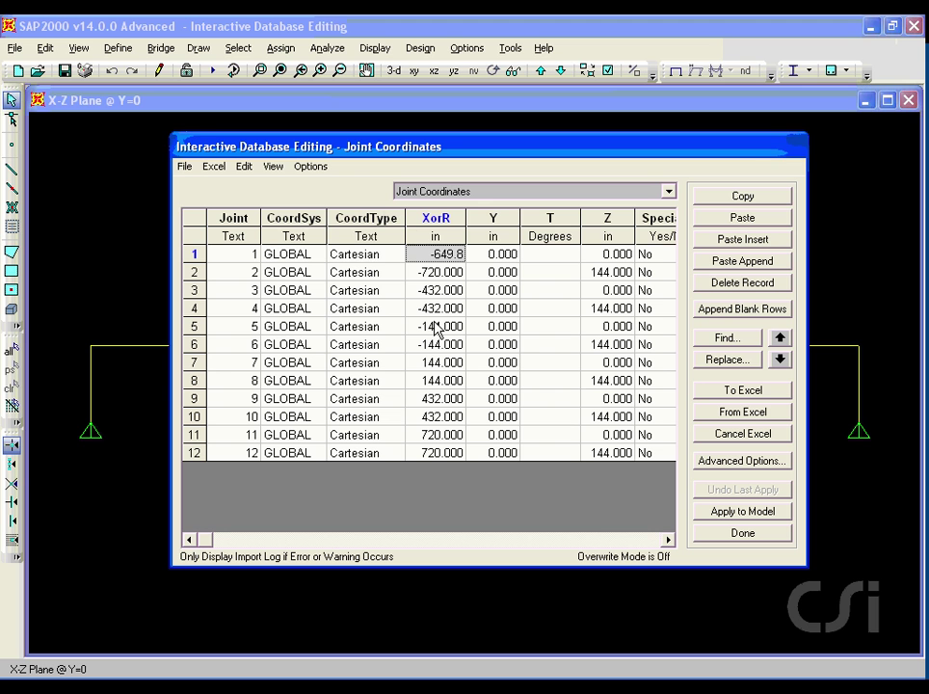
- Change the units of the Joint Coordinates table to Kip, ft, F
{"action": "left_click", "coordinate": [453, 241]}
{"action": "left_click", "coordinate": [489, 254]}
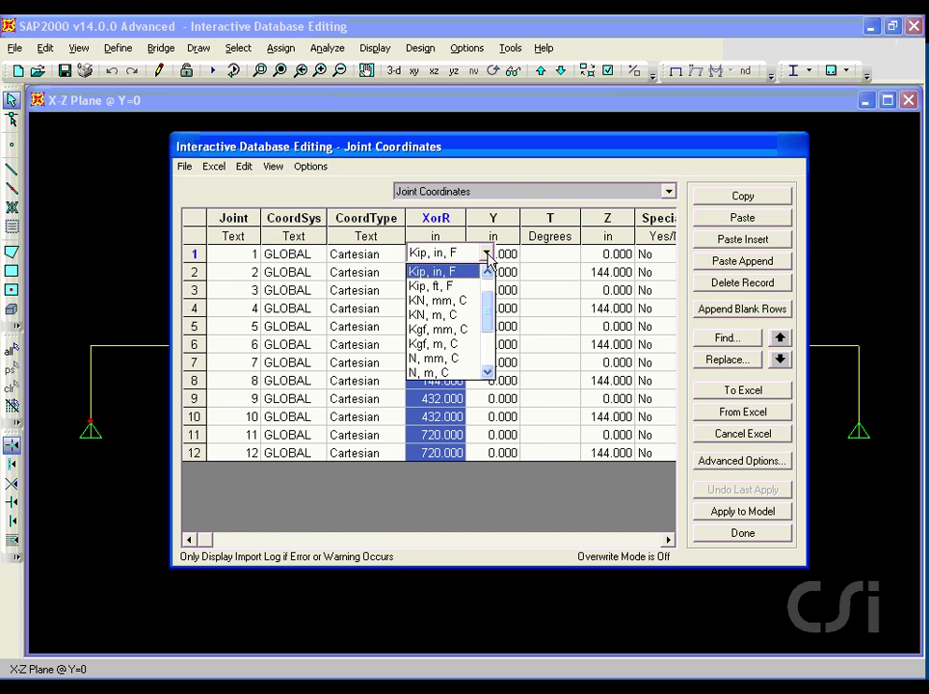
{"action": "left_click", "coordinate": [472, 286]}
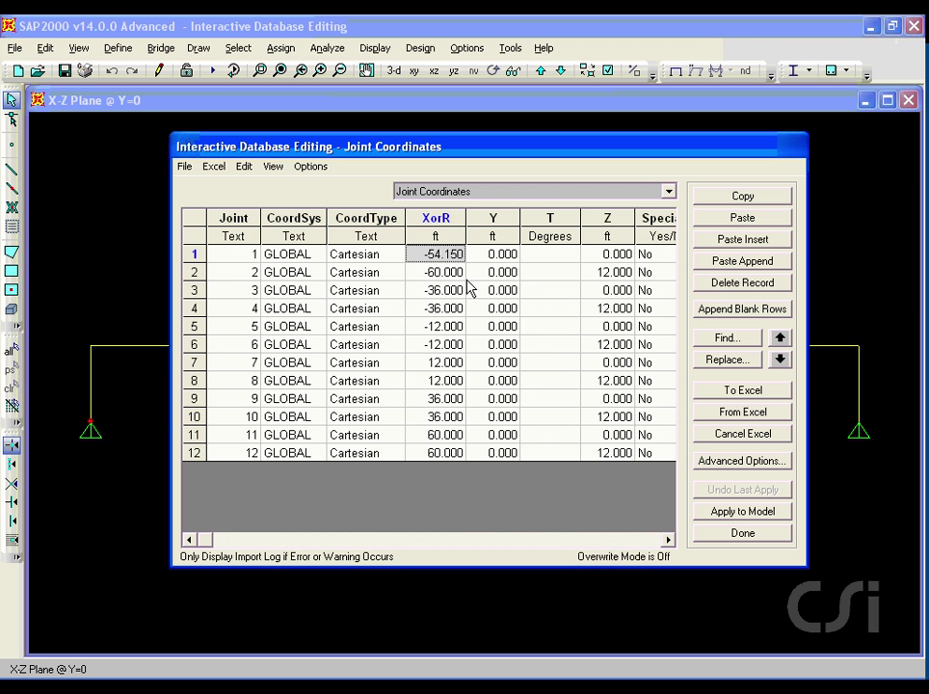
- Switch the Joint Coordinates table's units back to Kip, in, F
{"action": "left_click", "coordinate": [438, 238]}
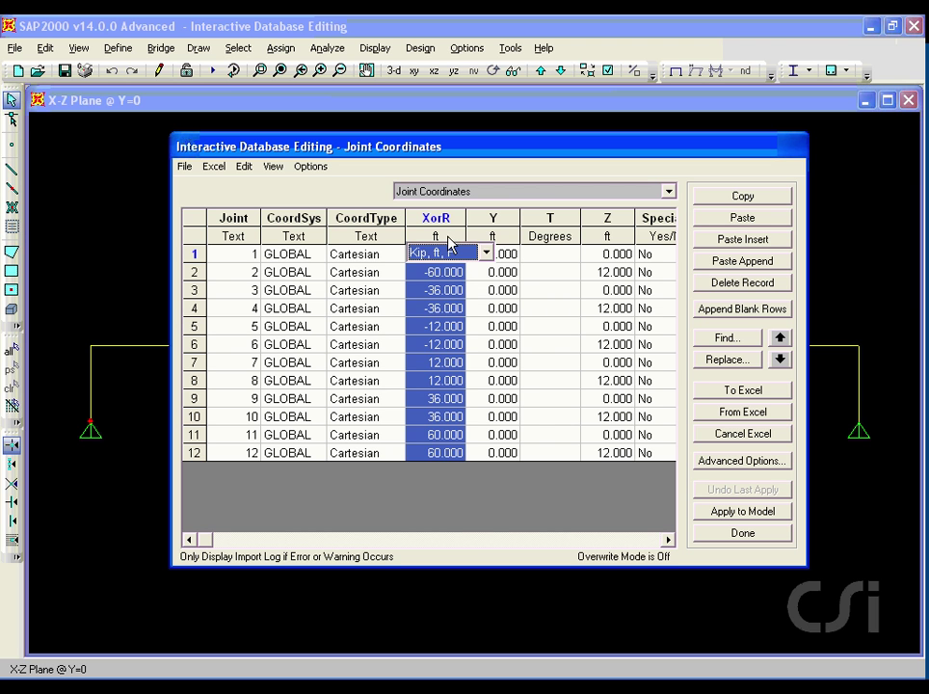
{"action": "left_click", "coordinate": [487, 254]}
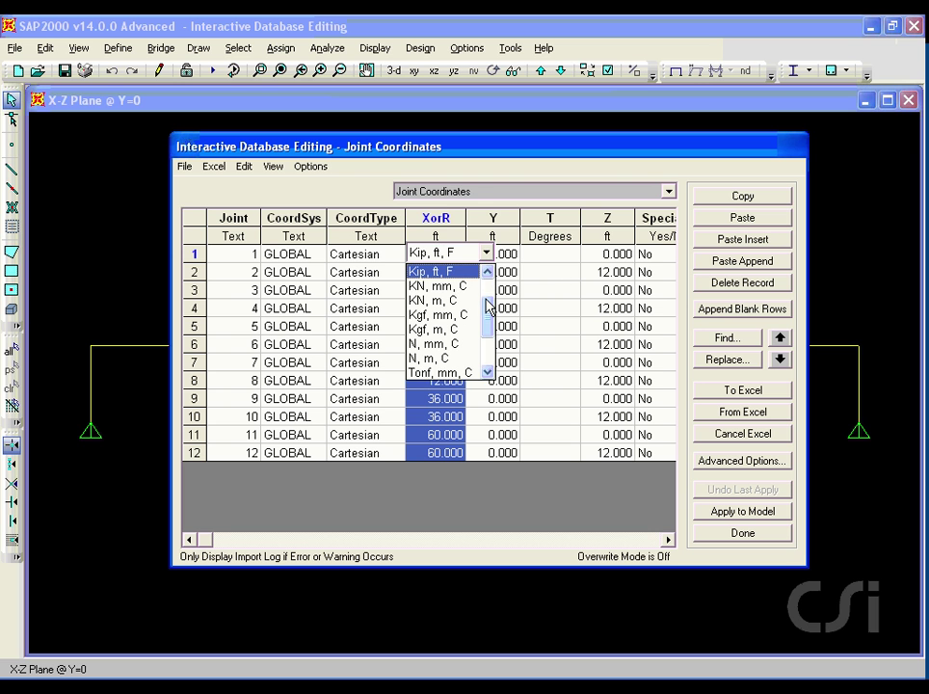
{"action": "left_click_drag", "start_coordinate": [490, 307], "coordinate": [489, 304]}
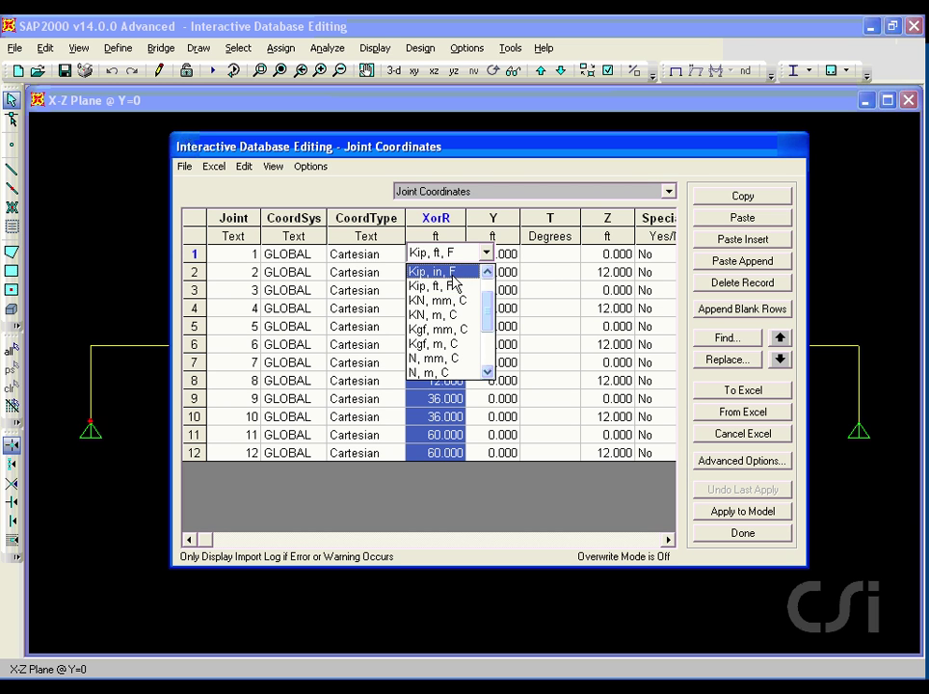
{"action": "left_click", "coordinate": [459, 264]}
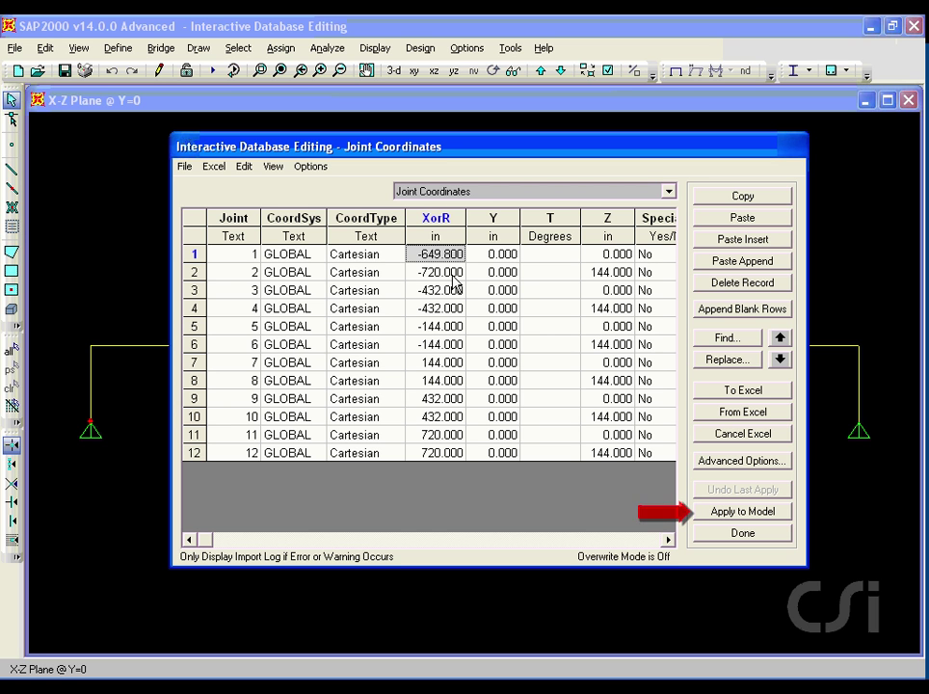
- Apply the edited joint coordinates to the model and close the interactive database editor
{"action": "left_click", "coordinate": [739, 513]}
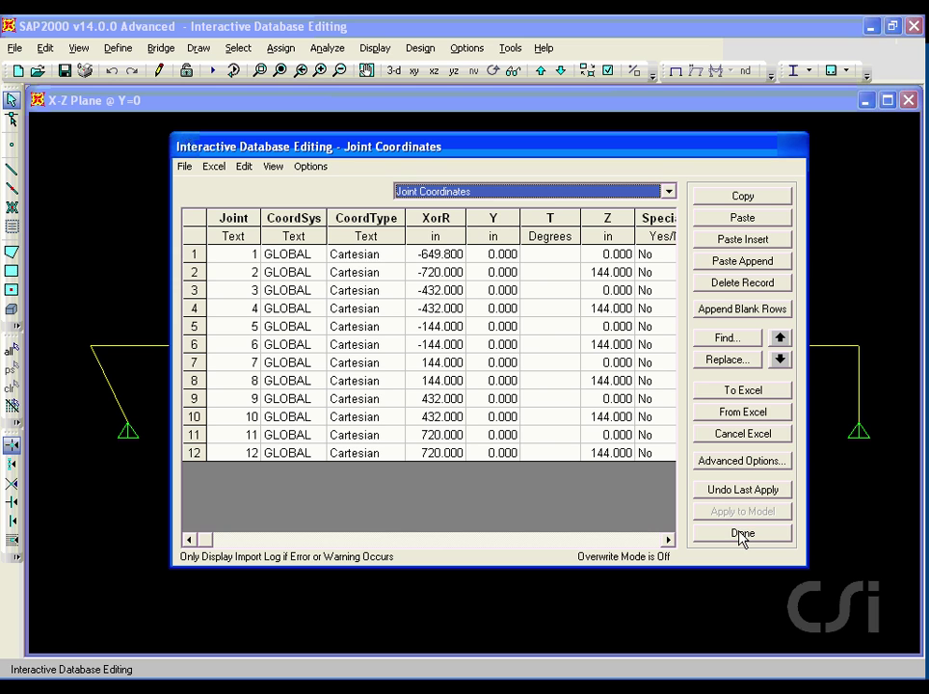
{"action": "left_click", "coordinate": [743, 534]}
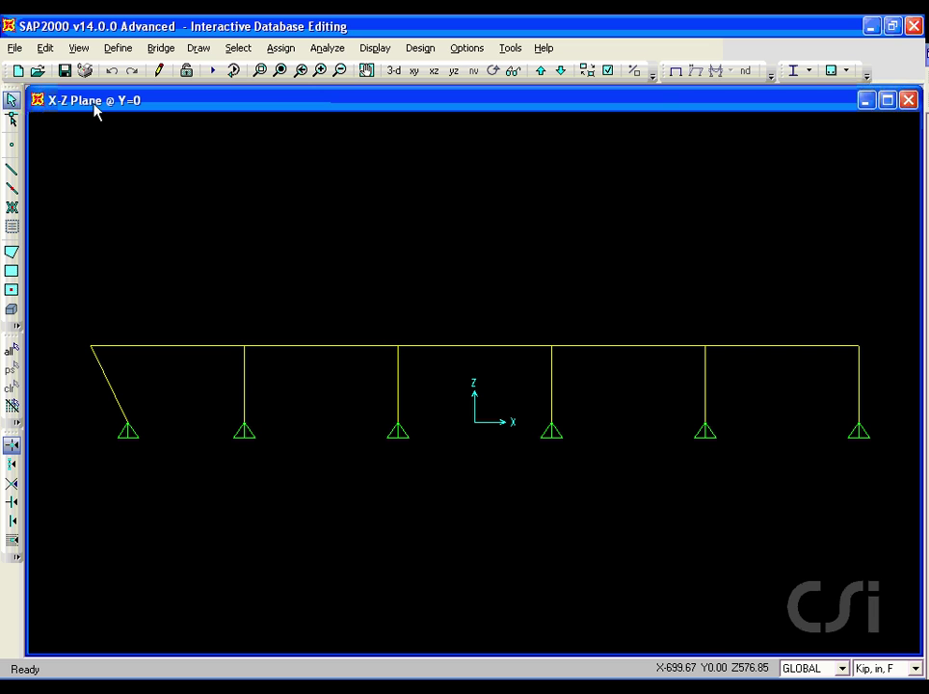
- Reopen the selected model definition tables for interactive editing and display the Joint Coordinates table beside the frame's first column
{"action": "left_click", "coordinate": [47, 49]}
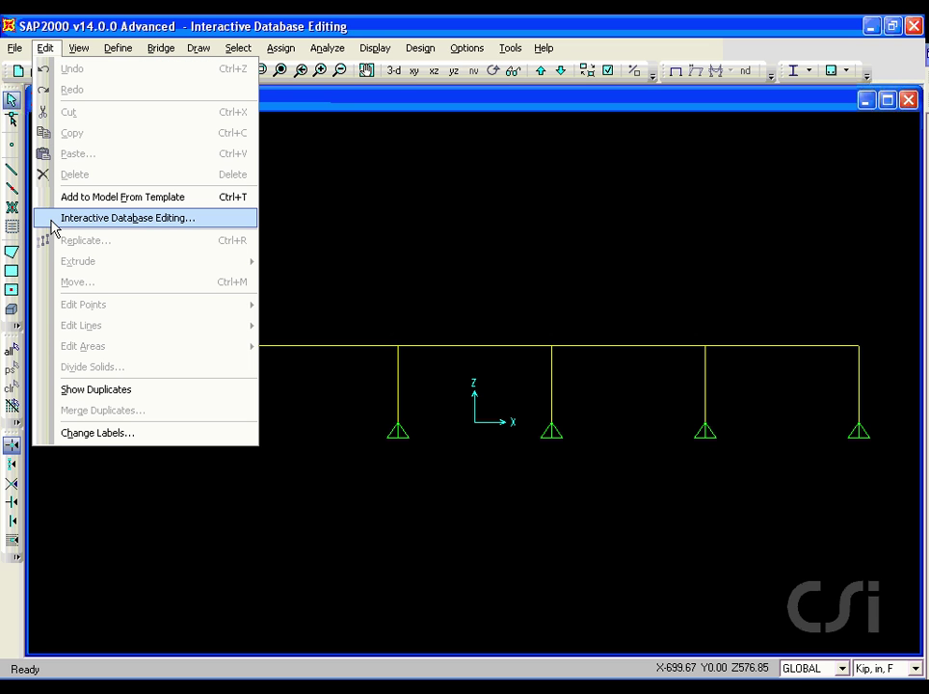
{"action": "left_click", "coordinate": [141, 220]}
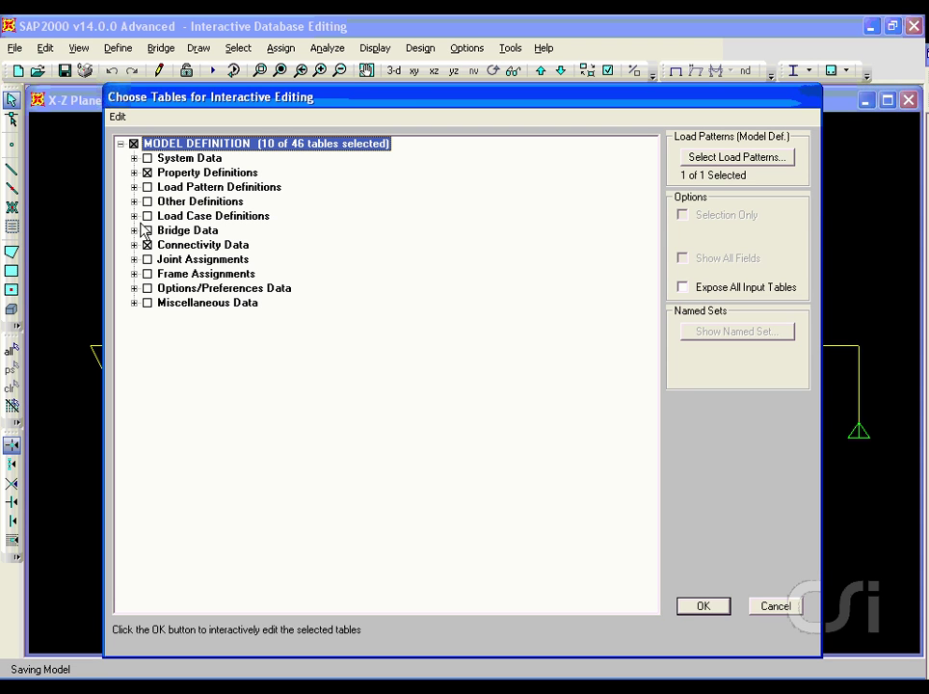
{"action": "left_click", "coordinate": [705, 607]}
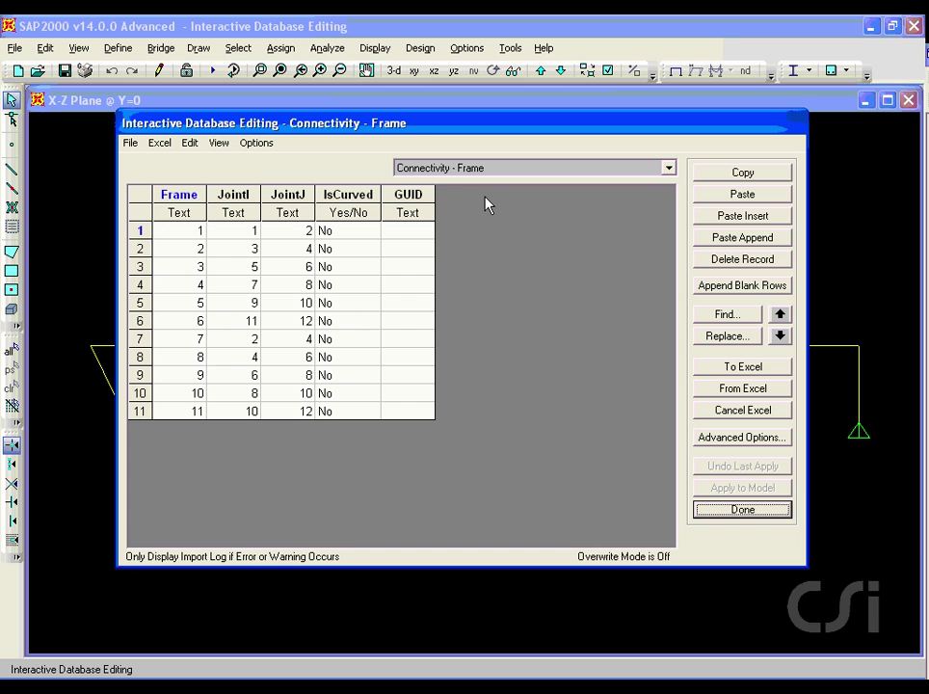
{"action": "left_click", "coordinate": [484, 170]}
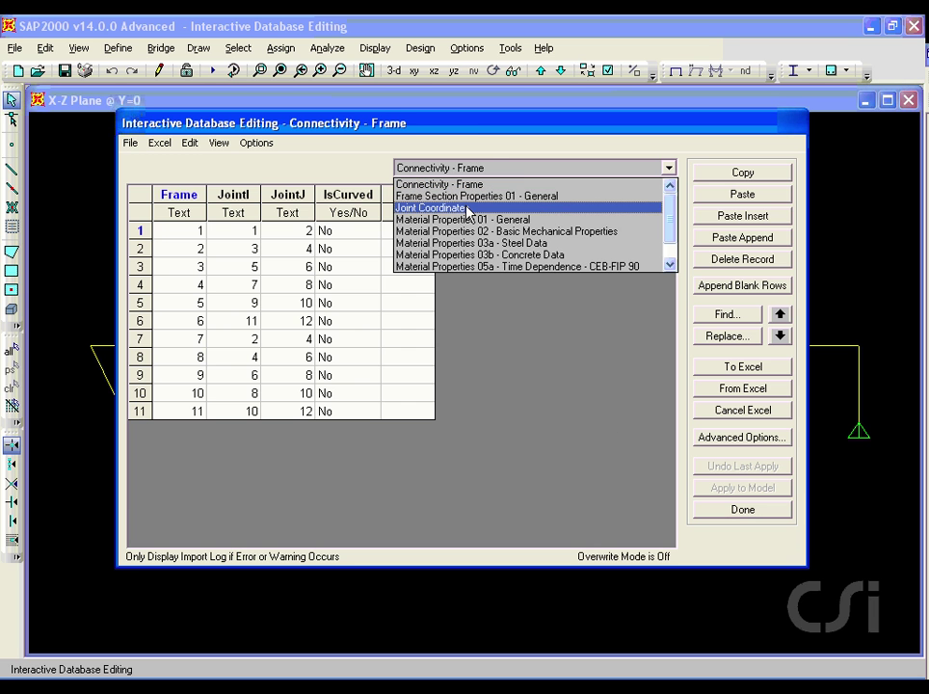
{"action": "left_click", "coordinate": [466, 209]}
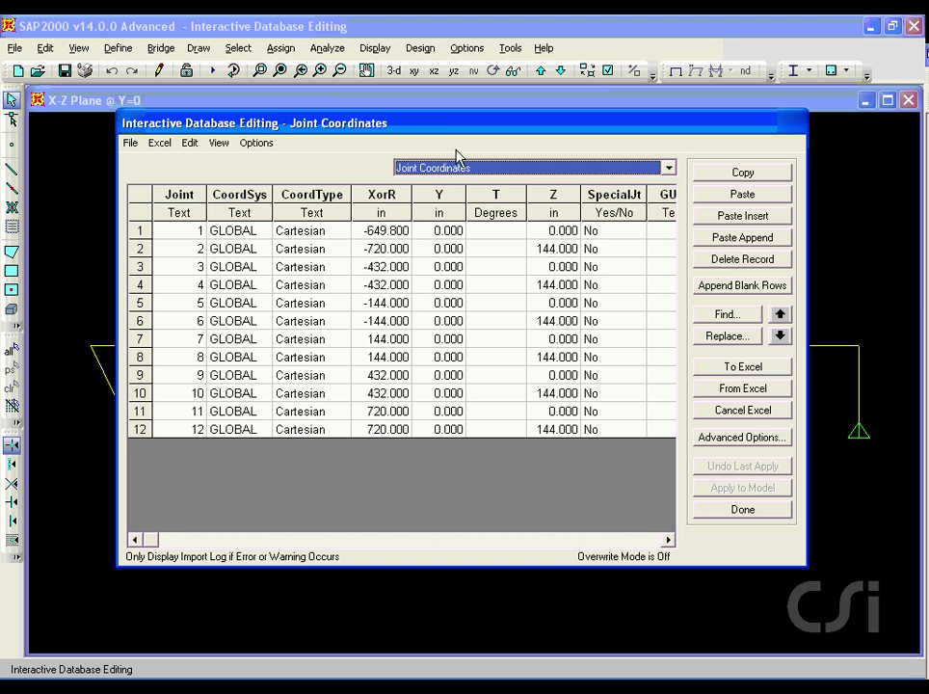
{"action": "left_click_drag", "start_coordinate": [446, 128], "coordinate": [513, 154]}
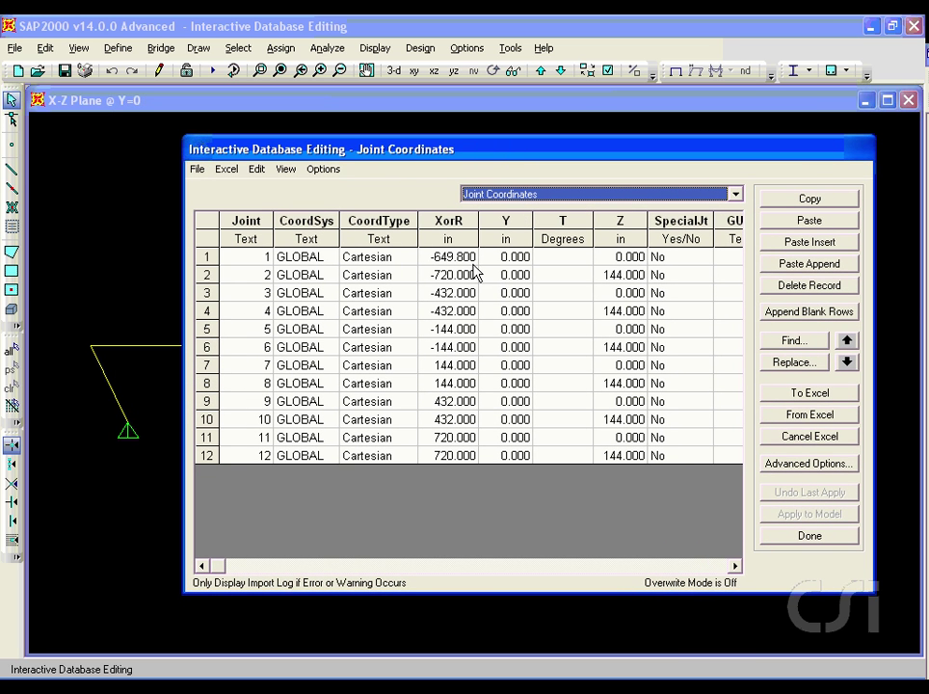
- Send the Joint Coordinates table to Excel and set joint 1's XorR value there to -800
{"action": "left_click", "coordinate": [808, 397]}
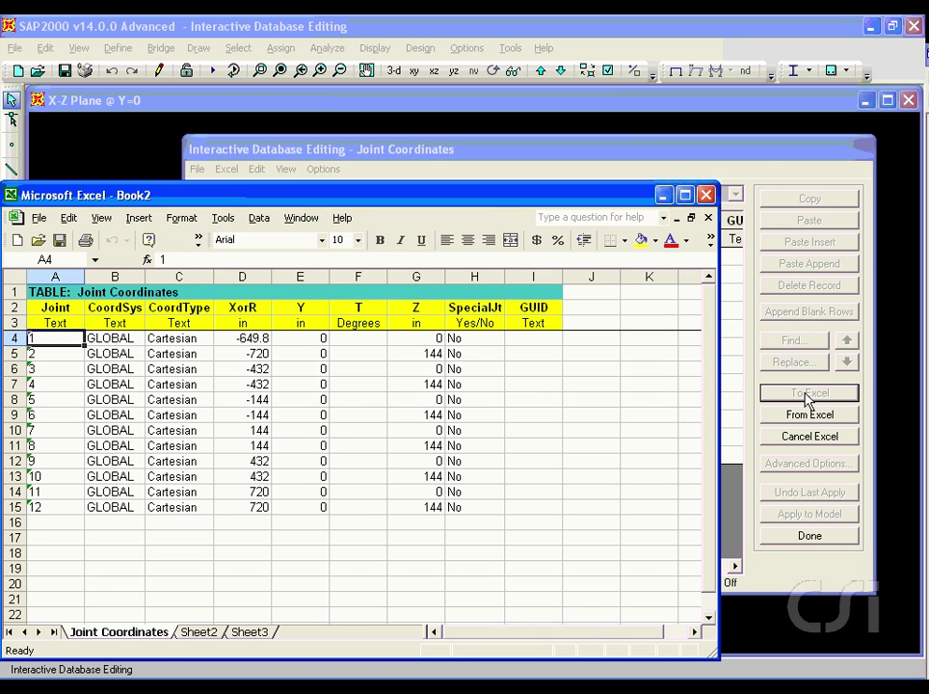
{"action": "left_click_drag", "start_coordinate": [492, 202], "coordinate": [542, 172]}
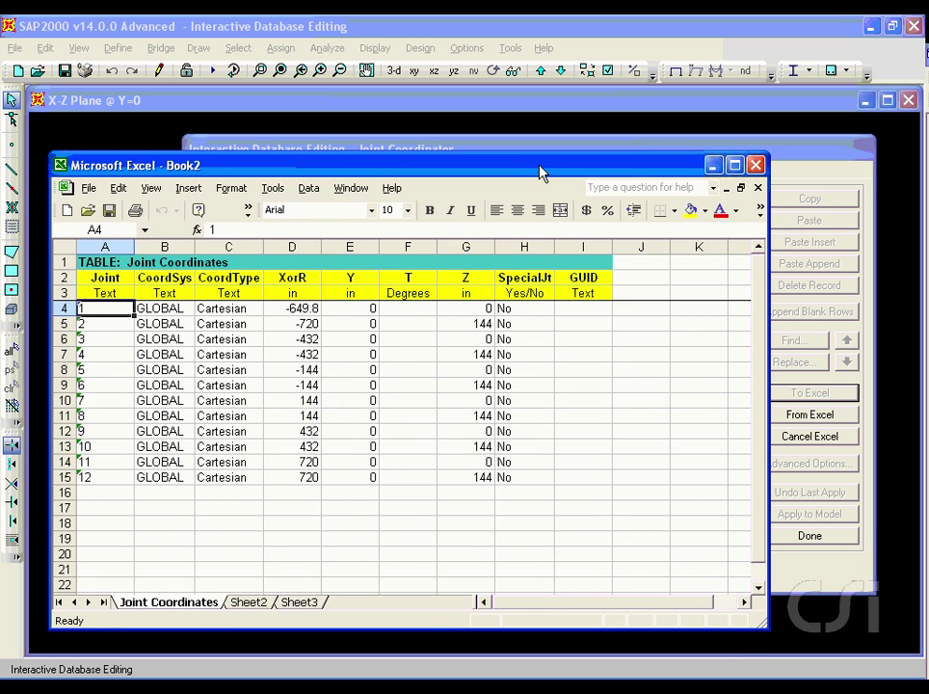
{"action": "left_click", "coordinate": [309, 307]}
{"action": "double_click", "coordinate": [245, 230]}
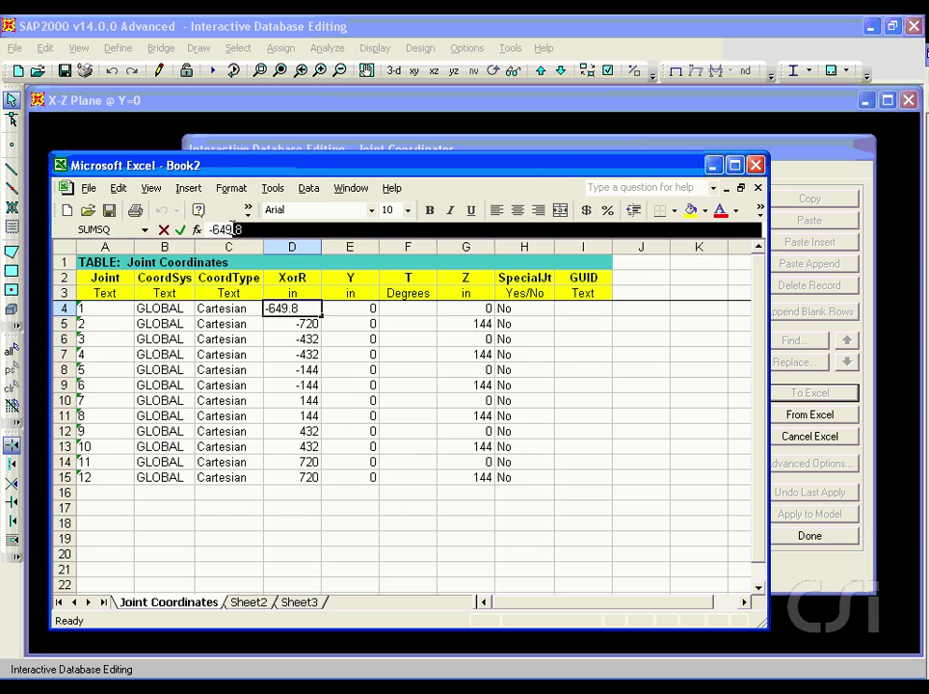
{"action": "type", "text": "-800"}
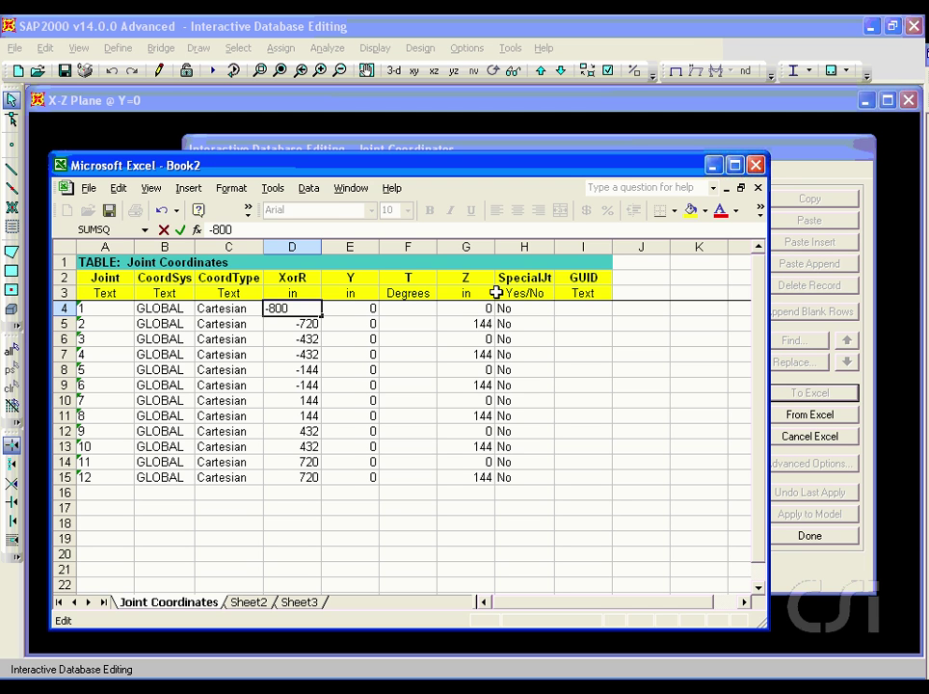
{"action": "key", "text": "Return"}
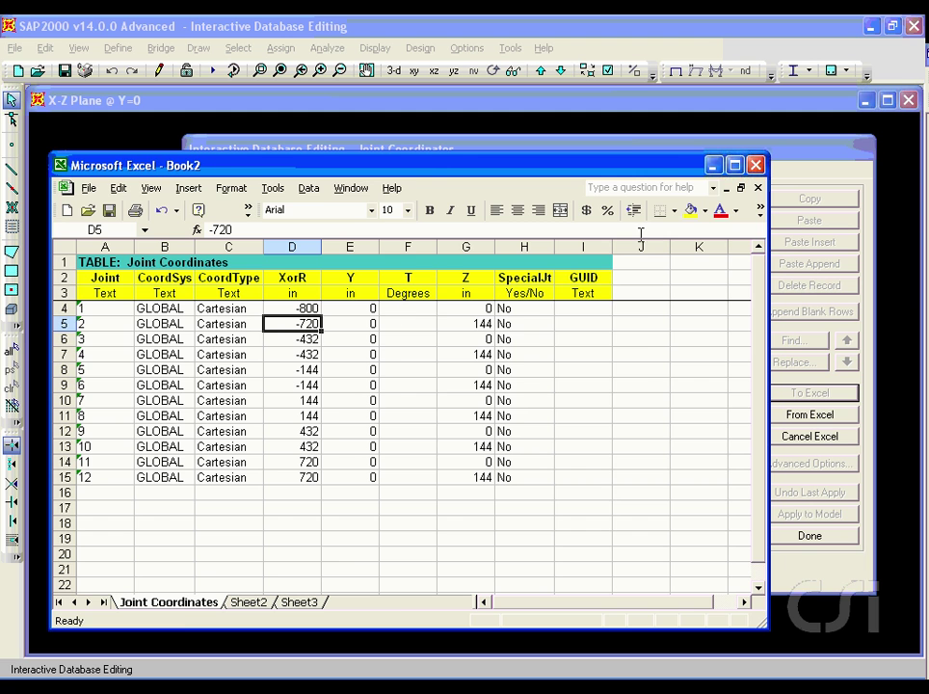
{"action": "left_click", "coordinate": [714, 166]}
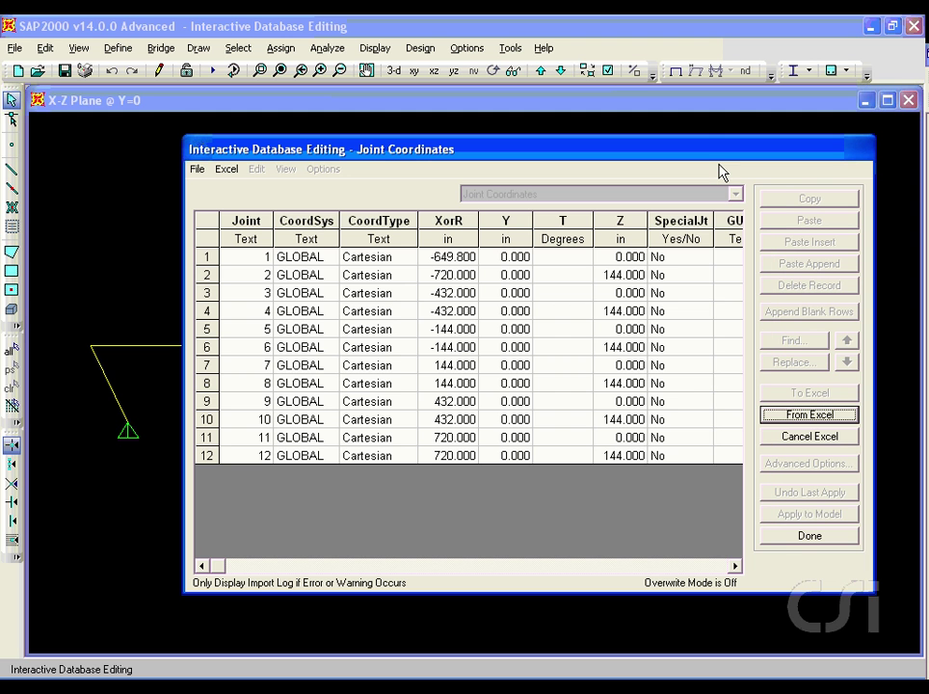
- Bring the Excel edits back into the Joint Coordinates table, apply them to the model and close the editor
{"action": "left_click", "coordinate": [807, 418]}
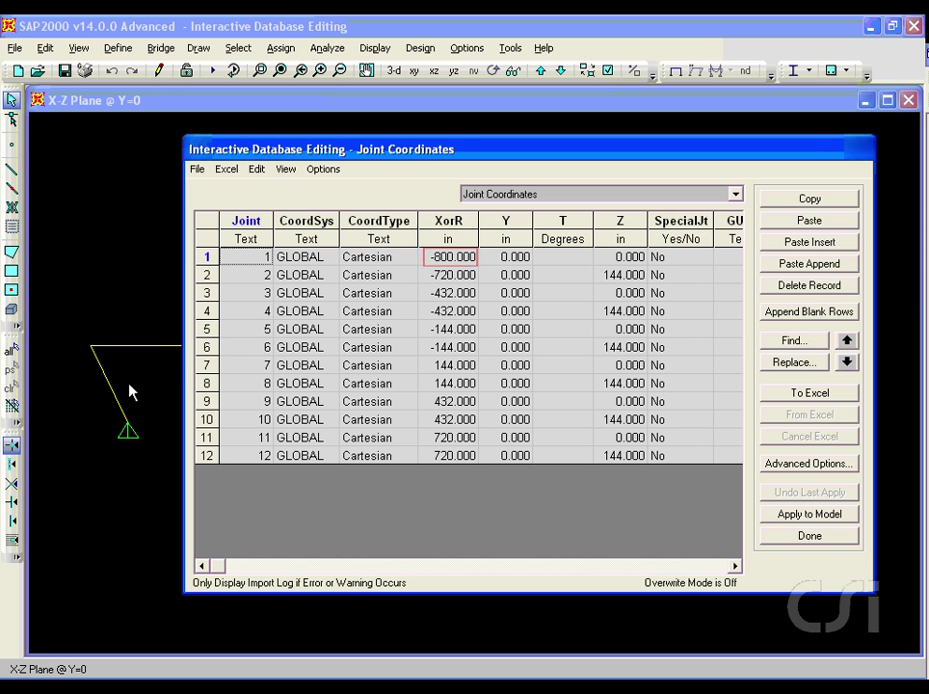
{"action": "left_click", "coordinate": [799, 519]}
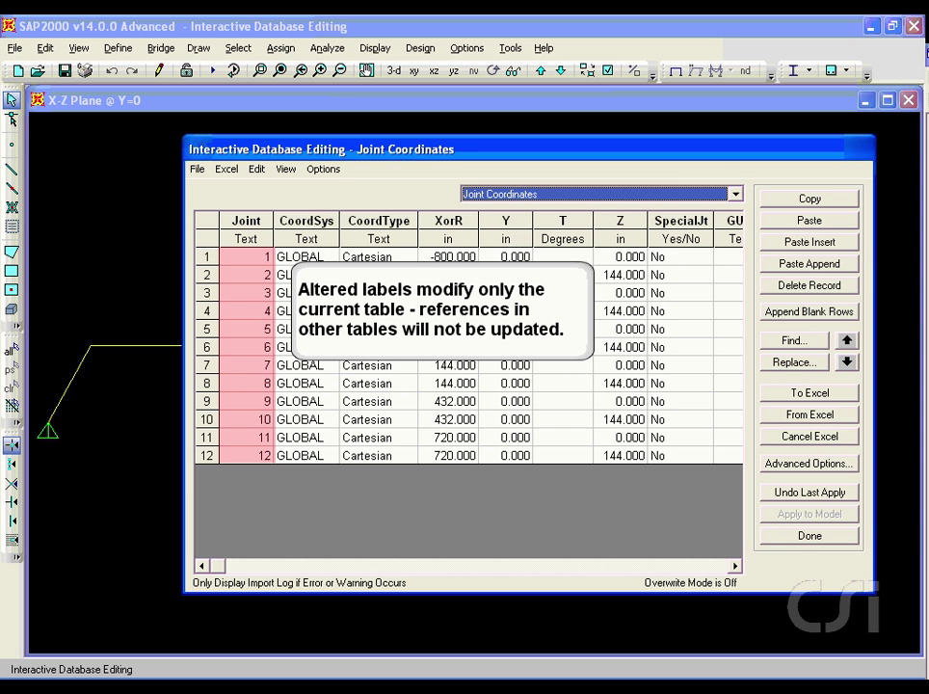
{"action": "left_click", "coordinate": [800, 536]}
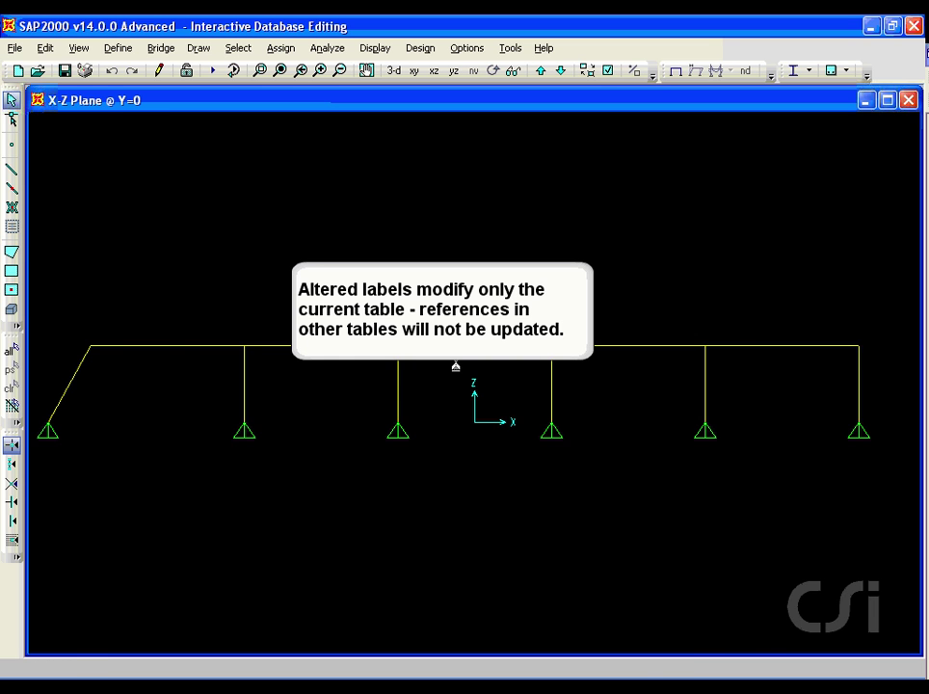
- Review the joint labels in Interactive Name Change using the item type Element Labels - Joint, and accept the names as listed
{"action": "left_click", "coordinate": [45, 48]}
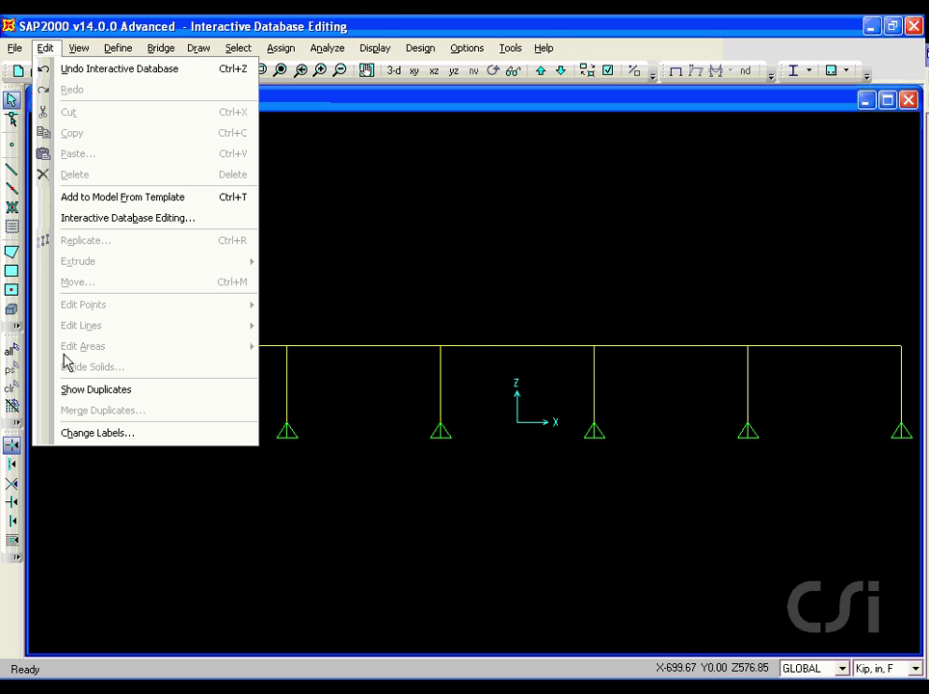
{"action": "left_click", "coordinate": [139, 441]}
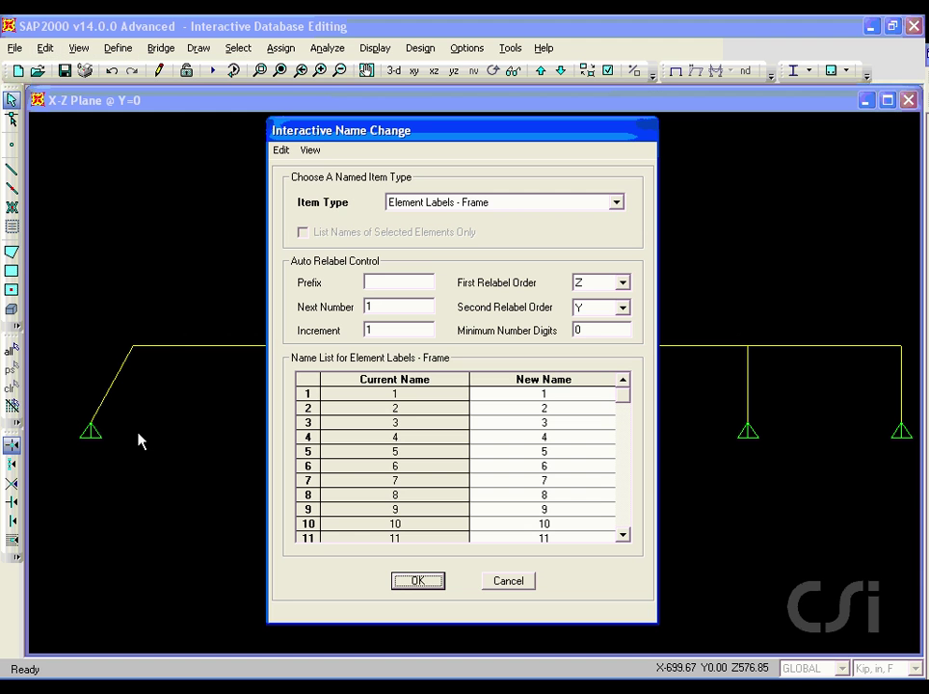
{"action": "left_click", "coordinate": [475, 205]}
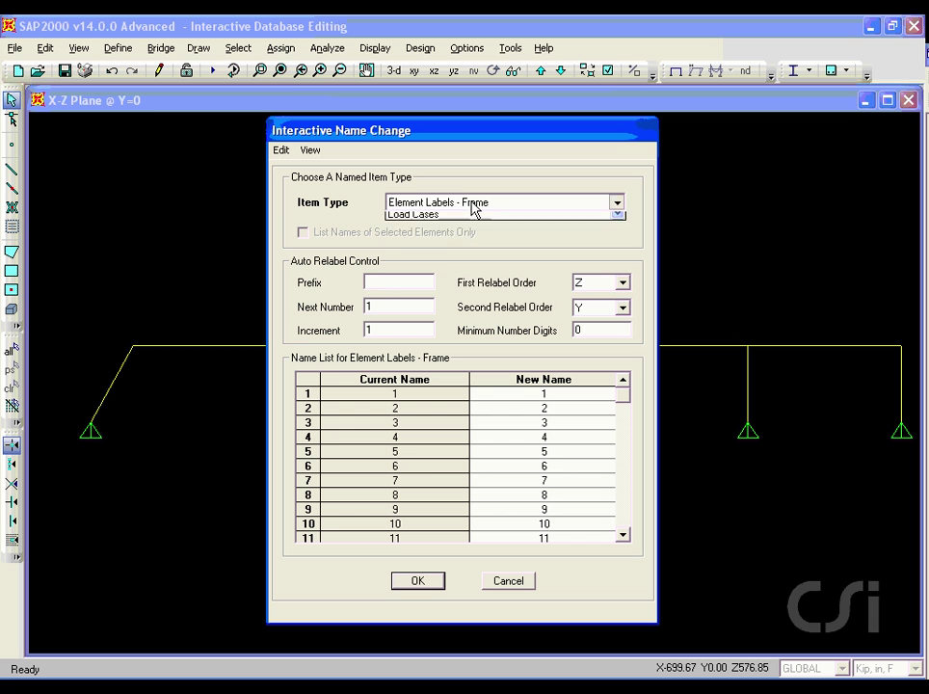
{"action": "left_click", "coordinate": [477, 230]}
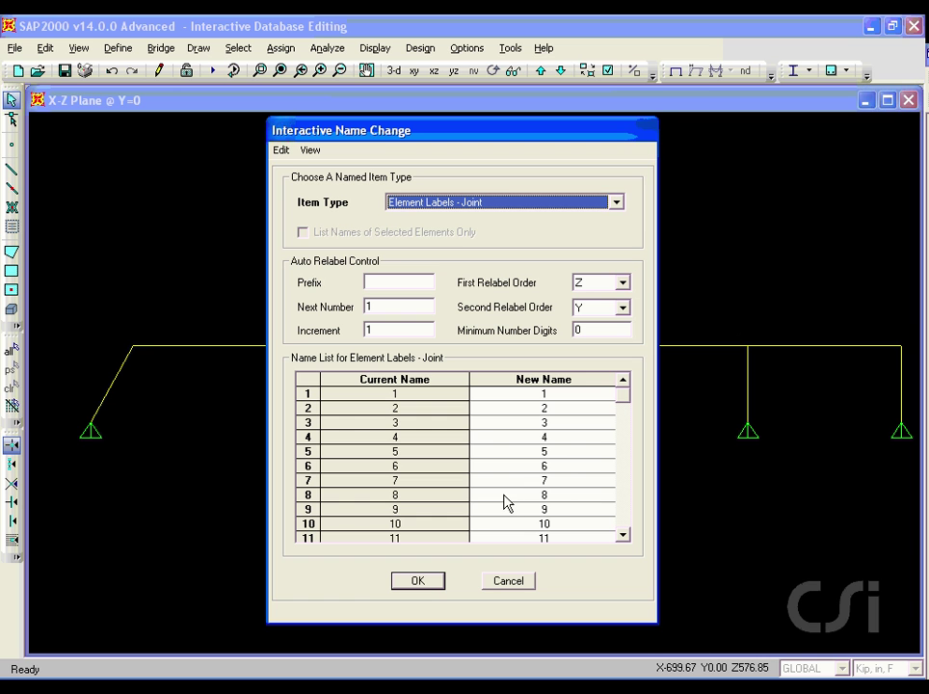
{"action": "left_click", "coordinate": [418, 582]}
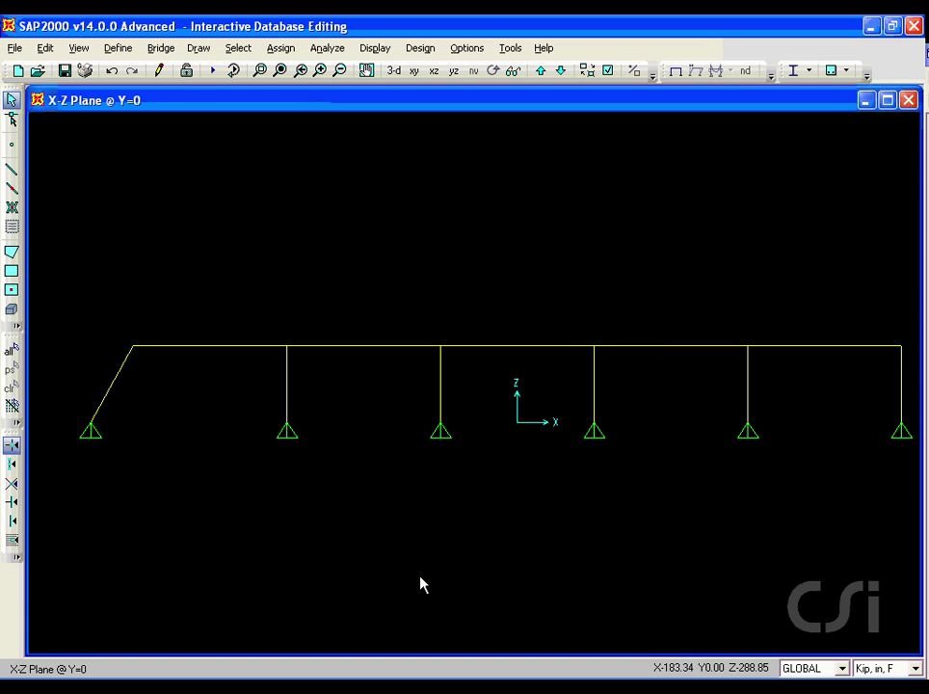
- Examine the export formats for the whole model, including the SAP2000 MS Excel Spreadsheet .xls file
{"action": "left_click", "coordinate": [16, 48]}
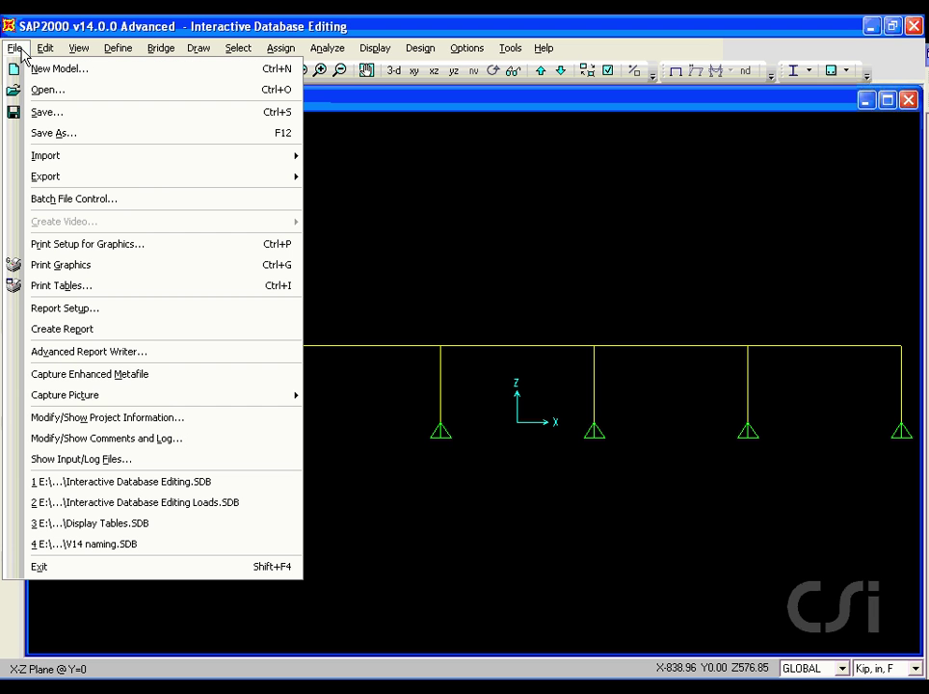
{"action": "mouse_move", "coordinate": [39, 178]}
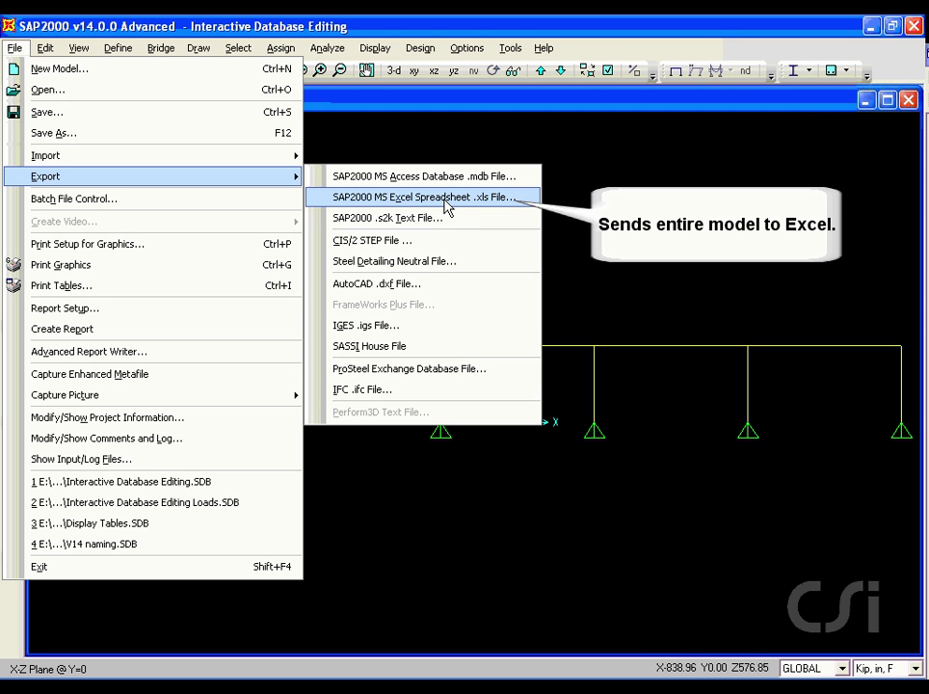
{"action": "left_click", "coordinate": [545, 202]}
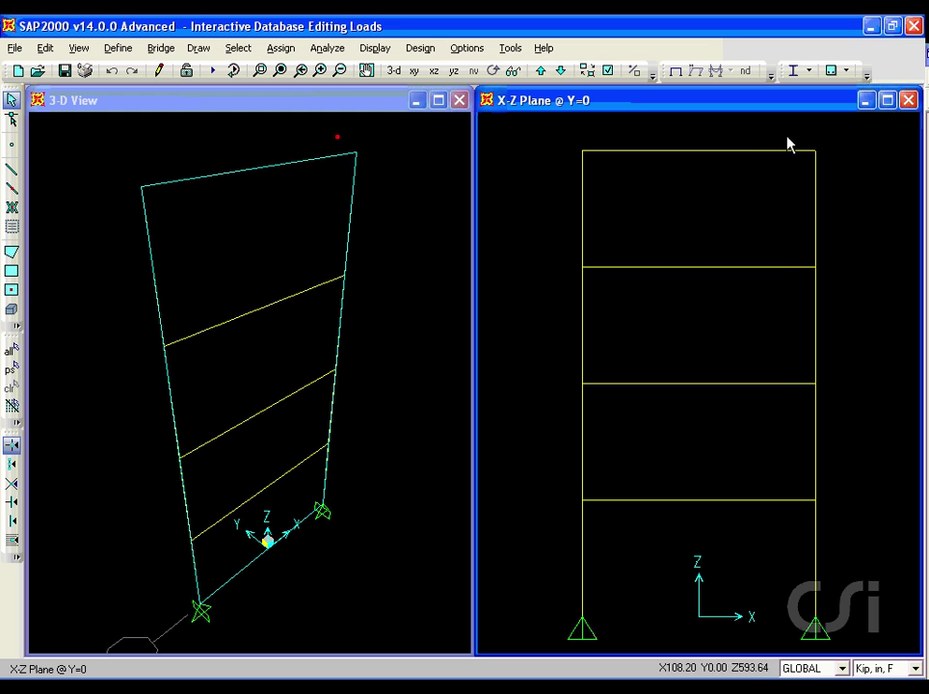
- Assign a DEAD joint force of -10 kip in global X to the four upper joints of the frame's right column
{"action": "left_click_drag", "start_coordinate": [788, 137], "coordinate": [831, 534]}
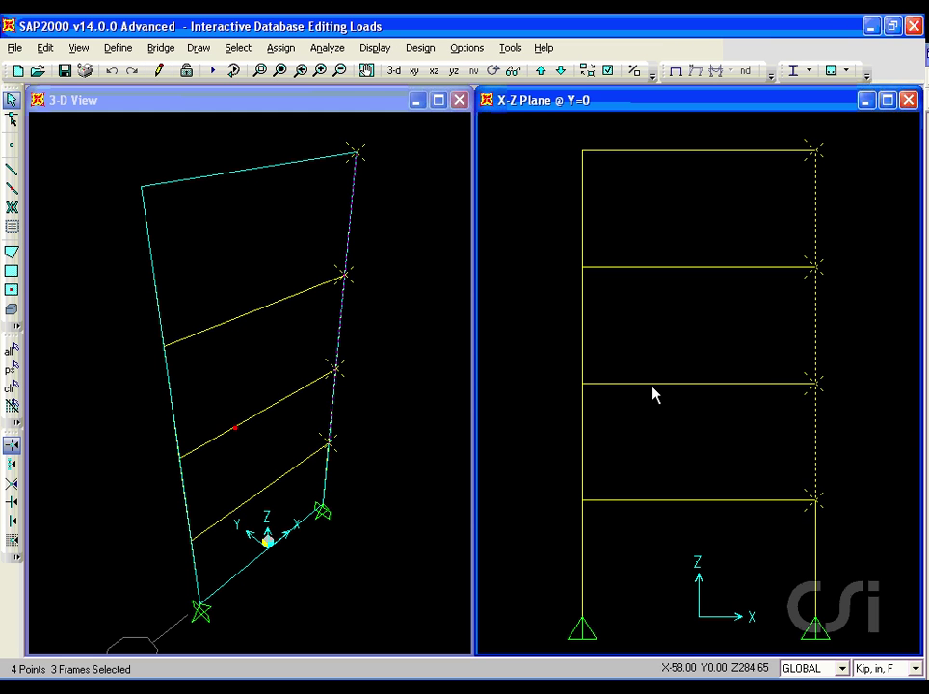
{"action": "left_click", "coordinate": [280, 48]}
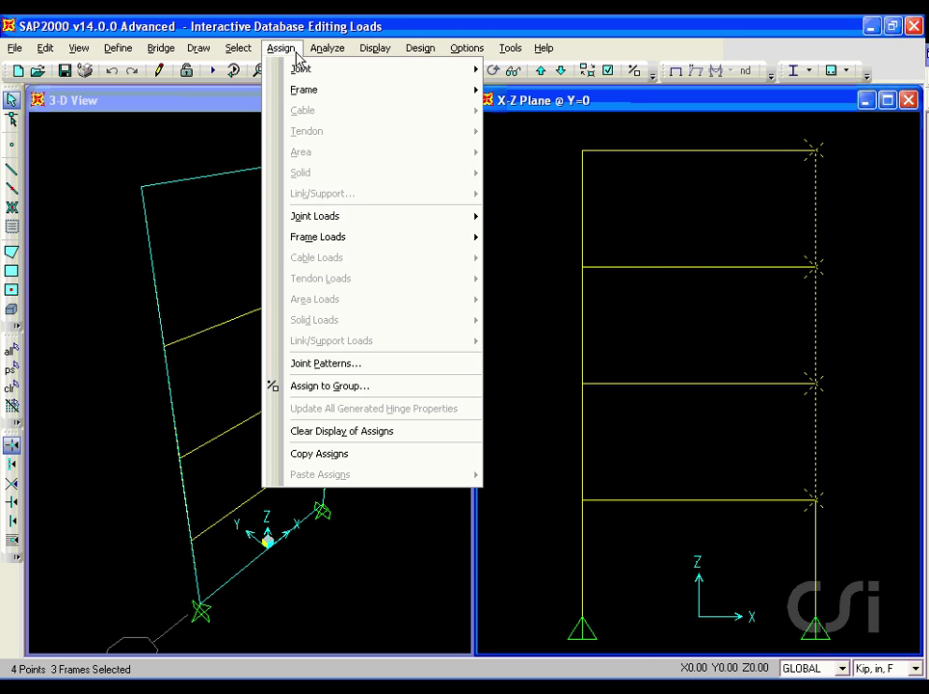
{"action": "mouse_move", "coordinate": [328, 218]}
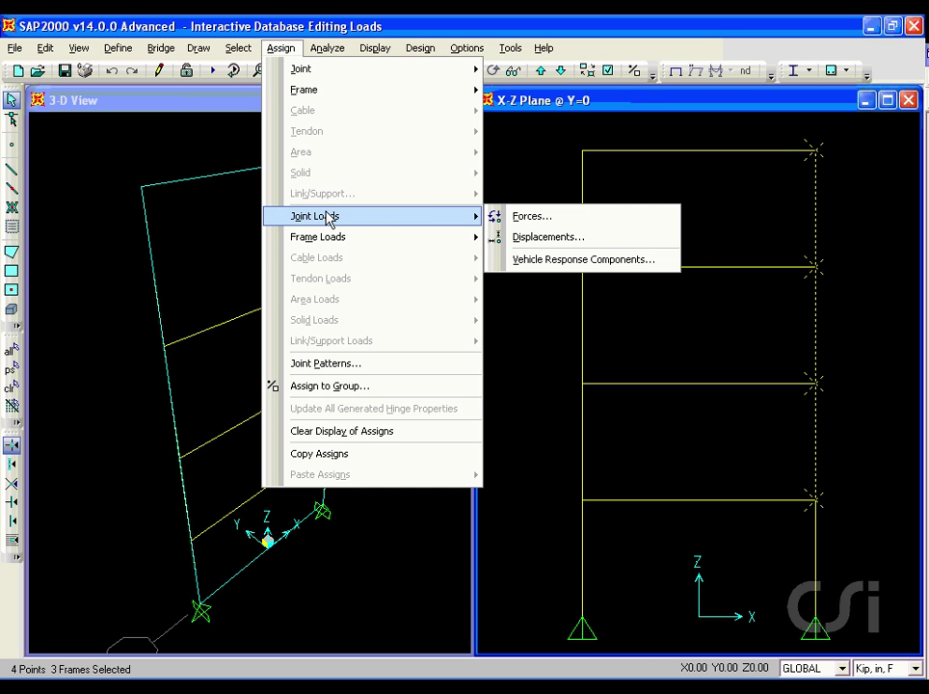
{"action": "left_click", "coordinate": [529, 218]}
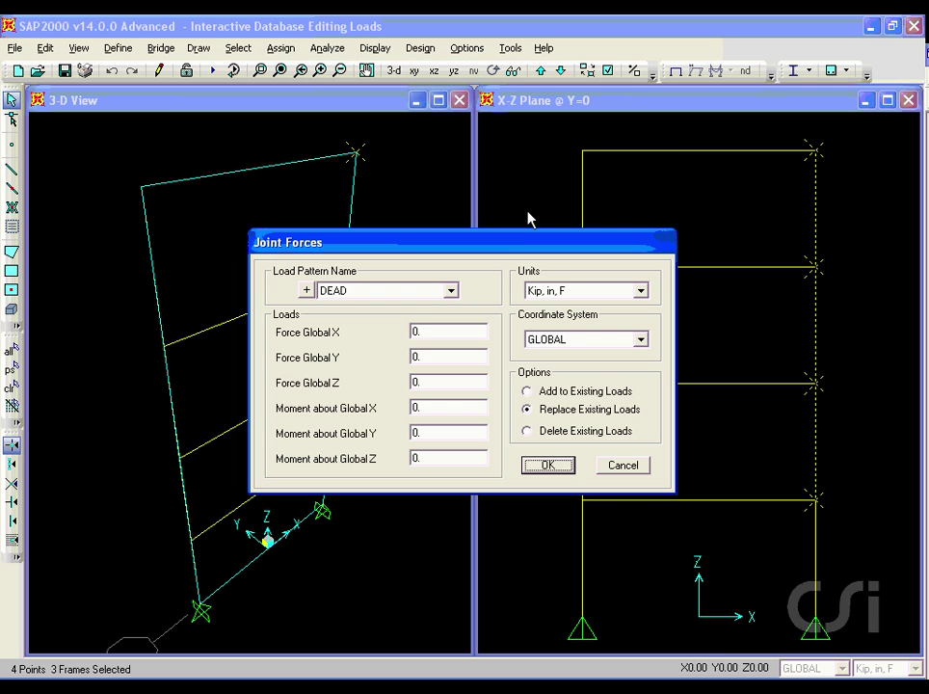
{"action": "double_click", "coordinate": [466, 329]}
{"action": "type", "text": "-10"}
{"action": "left_click", "coordinate": [546, 467]}
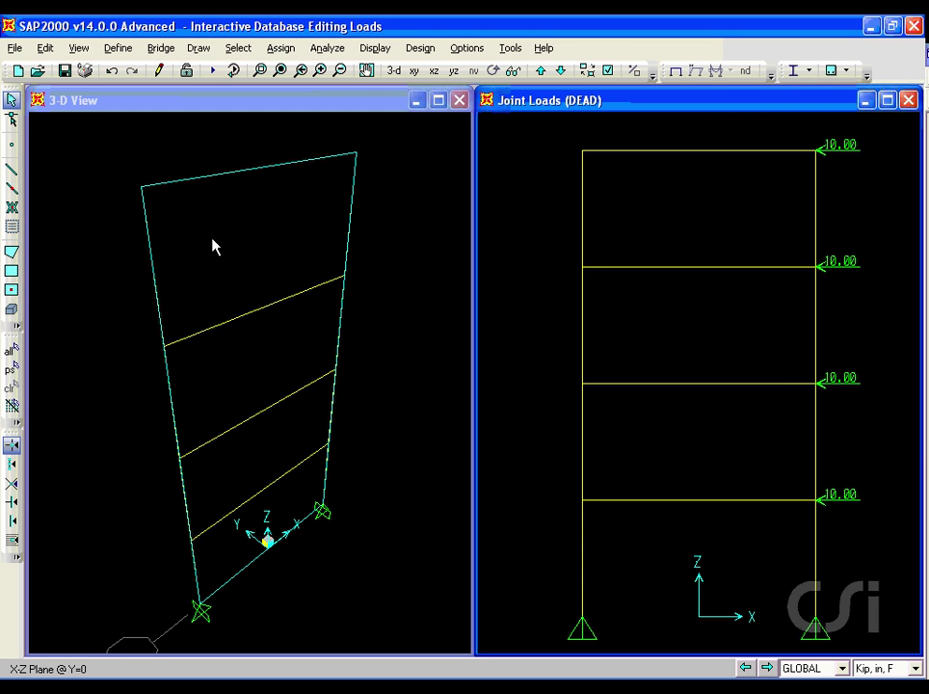
- Open the Joint Assignments tables for interactive database editing, showing the Joint Loads - Force table
{"action": "left_click", "coordinate": [44, 48]}
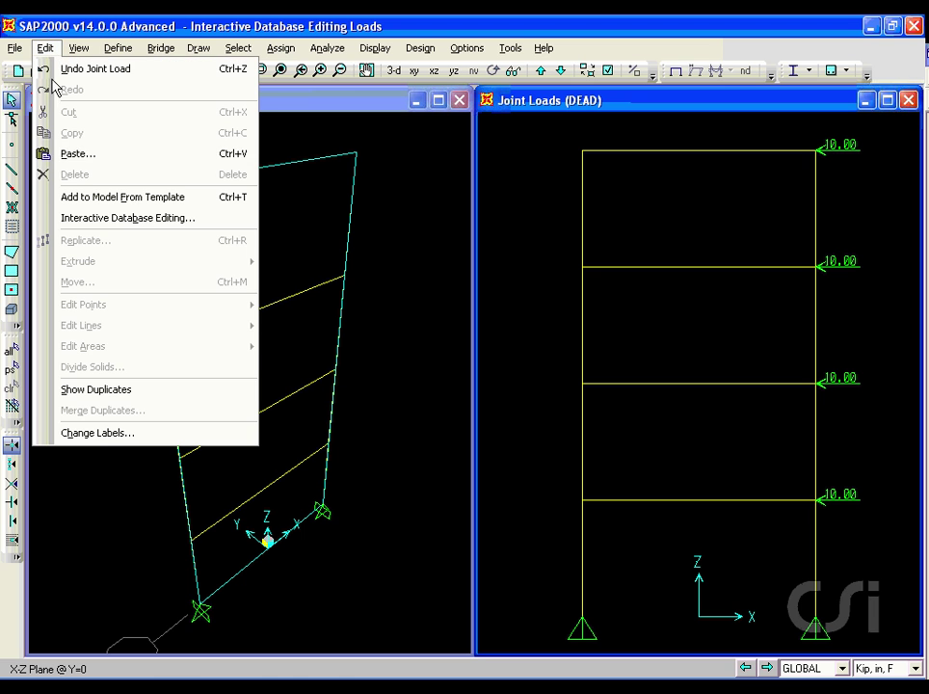
{"action": "left_click", "coordinate": [129, 220]}
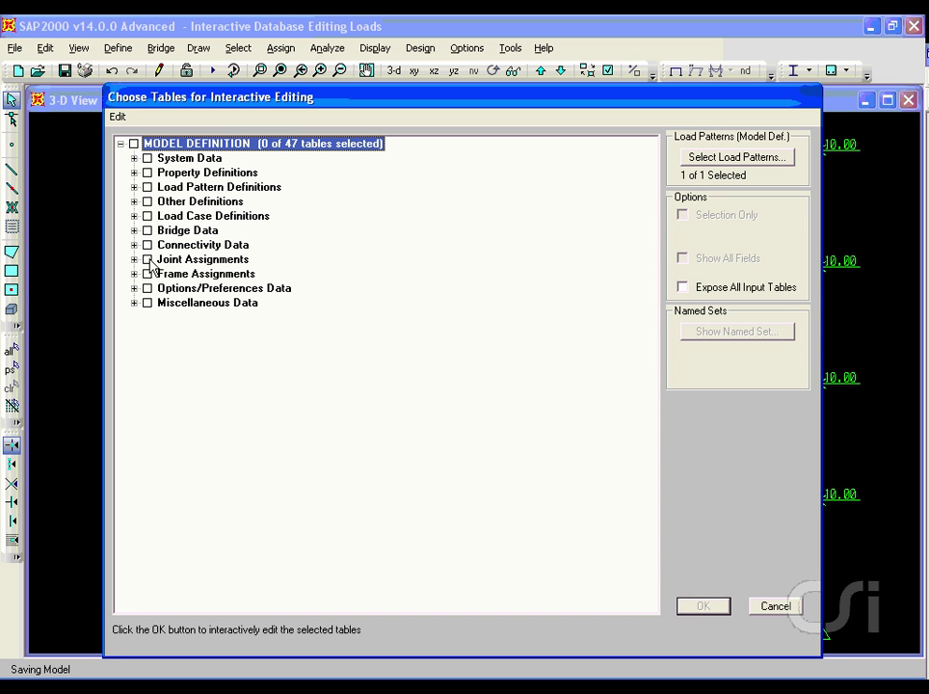
{"action": "left_click", "coordinate": [147, 260]}
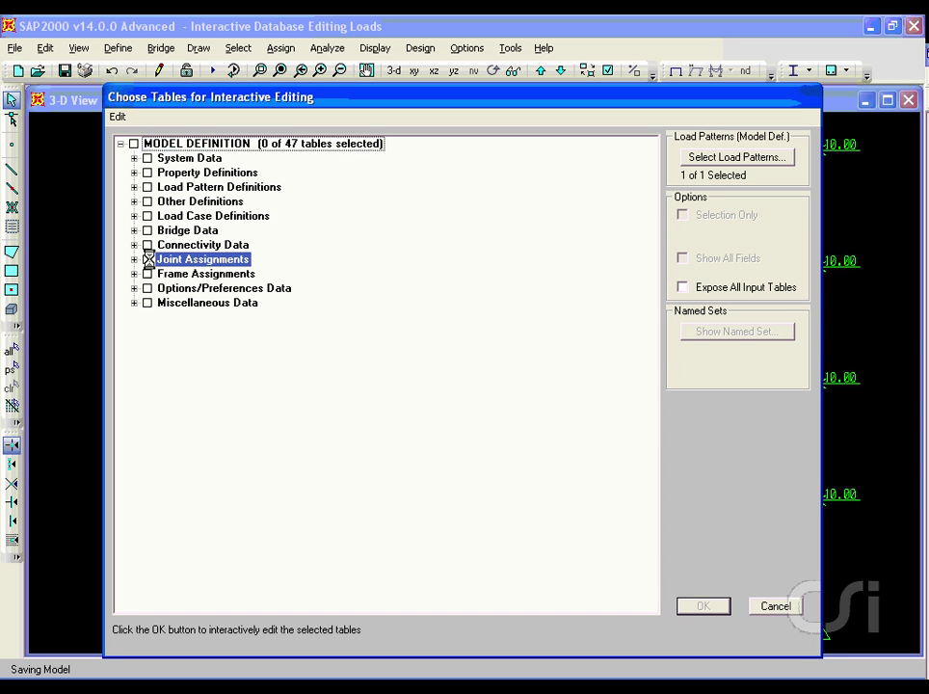
{"action": "left_click", "coordinate": [700, 606]}
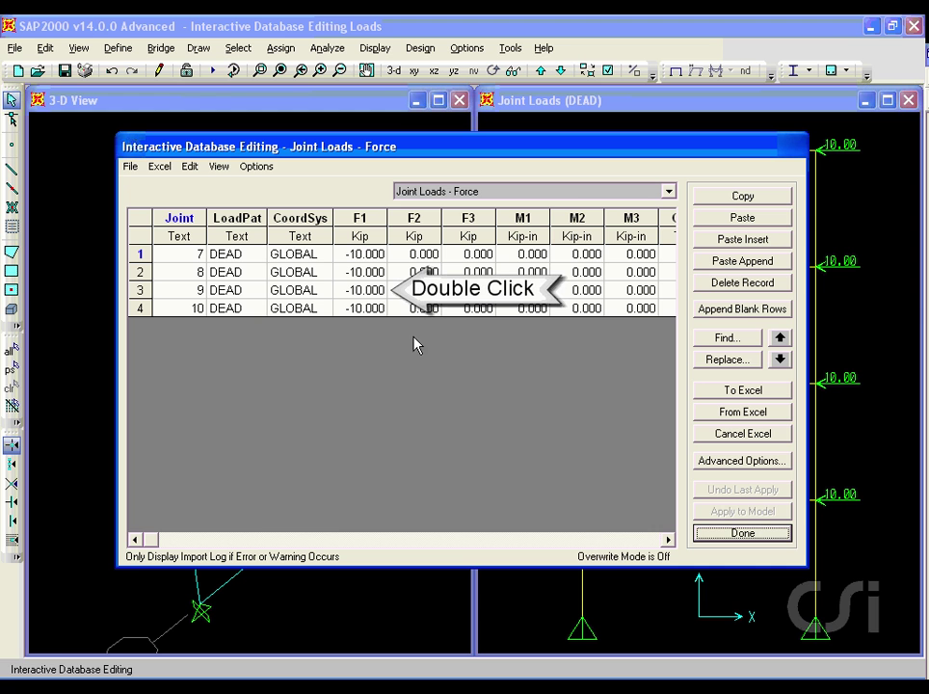
- Multiply the DEAD F1 force by 4/5 for joint 9 and by 3/5 for joint 8 using in-cell expressions
{"action": "left_click", "coordinate": [370, 292]}
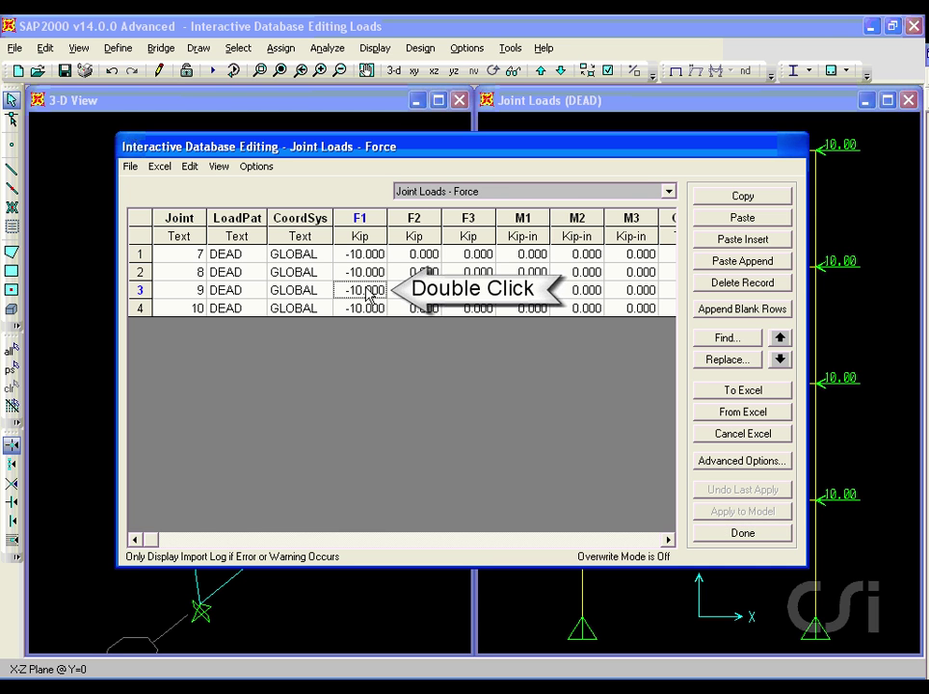
{"action": "double_click", "coordinate": [364, 291]}
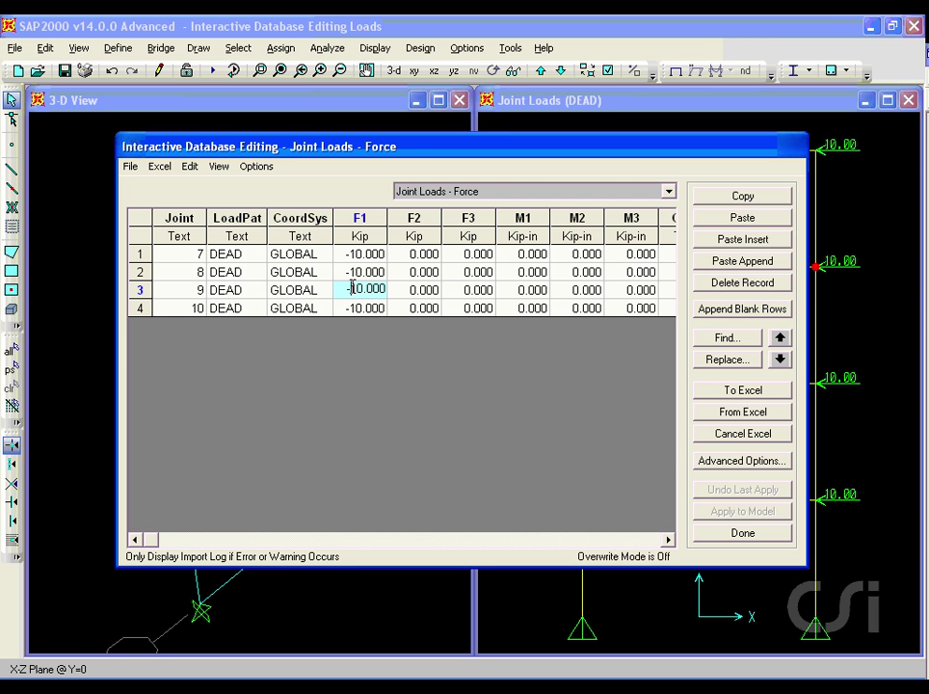
{"action": "type", "text": "4/5*"}
{"action": "left_click", "coordinate": [359, 275]}
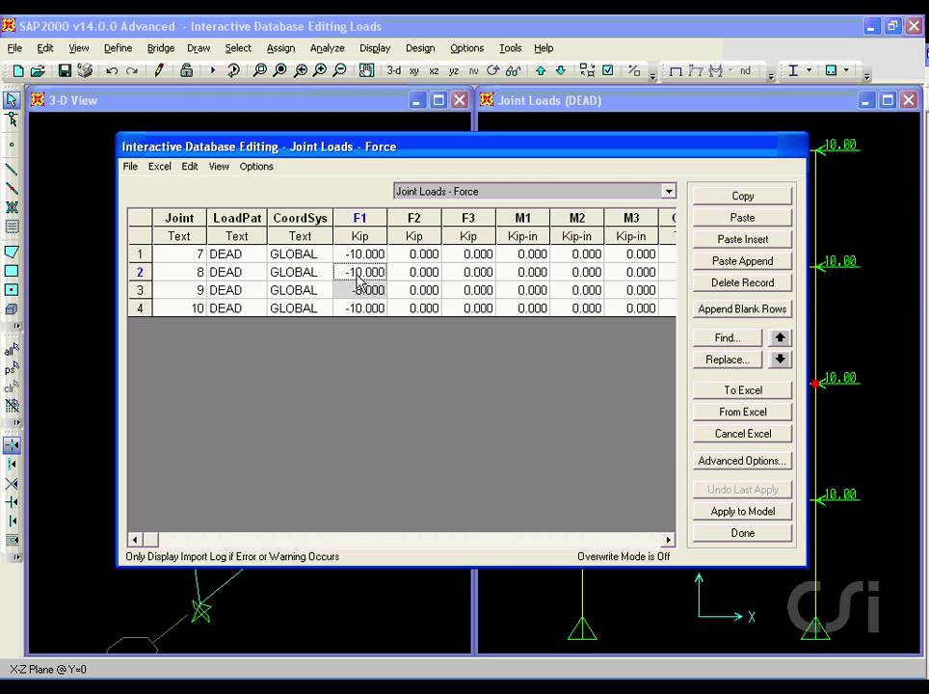
{"action": "left_click", "coordinate": [358, 276]}
{"action": "left_click", "coordinate": [350, 271]}
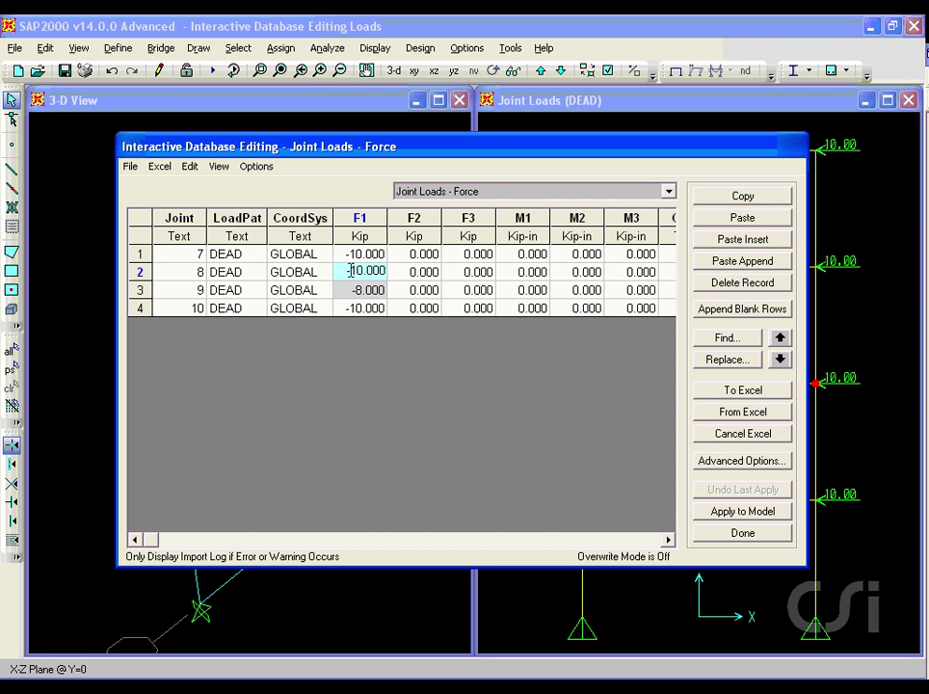
{"action": "type", "text": "3/5*"}
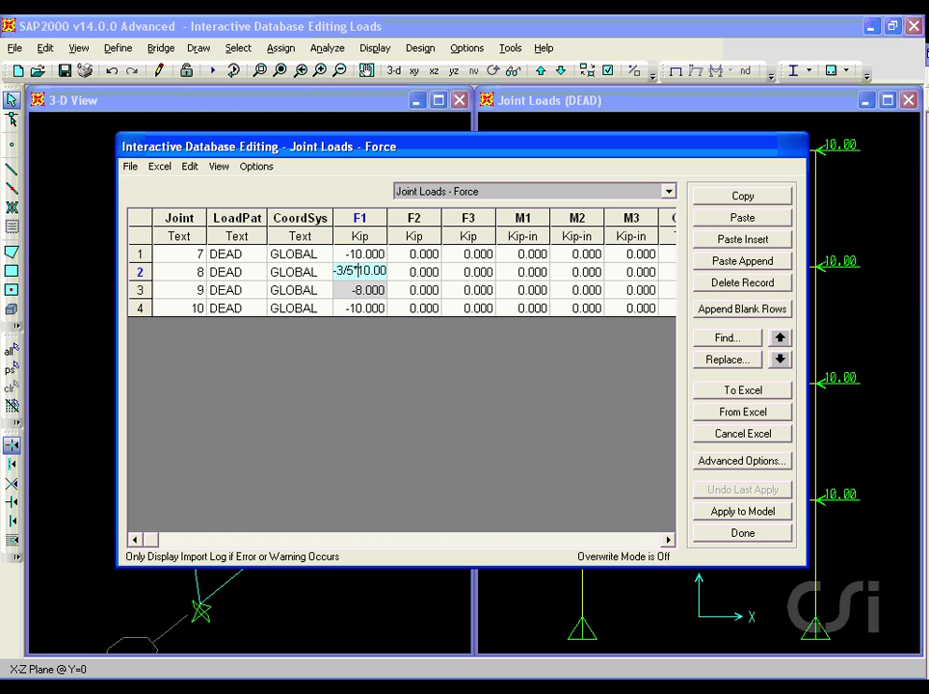
- Multiply joint 7's DEAD F1 force by 2/5 using an in-cell expression, and apply the force edits to the model, closing the editor
{"action": "left_click", "coordinate": [356, 260]}
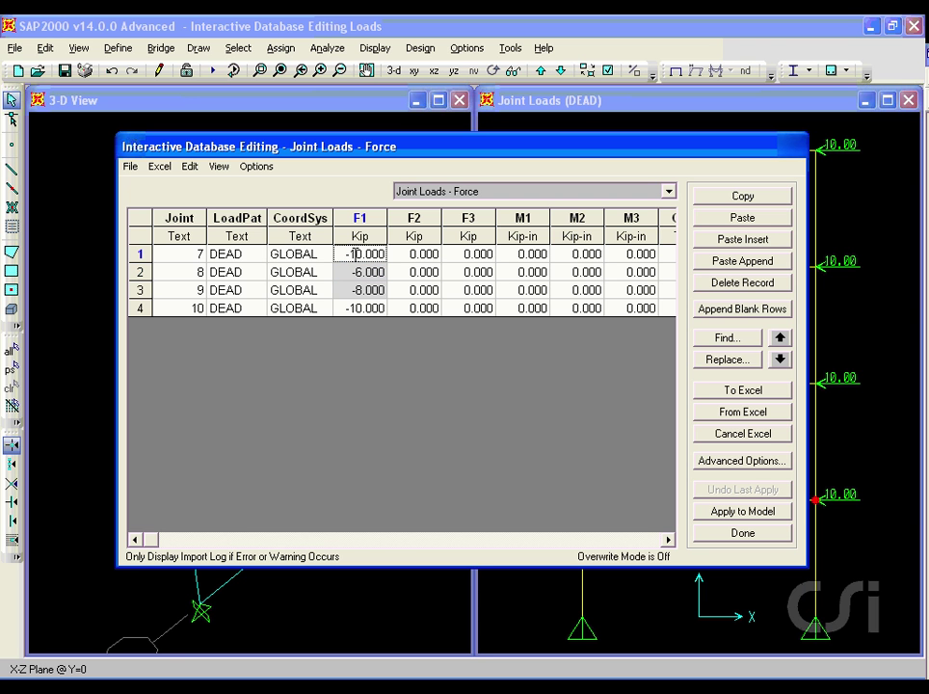
{"action": "double_click", "coordinate": [354, 255]}
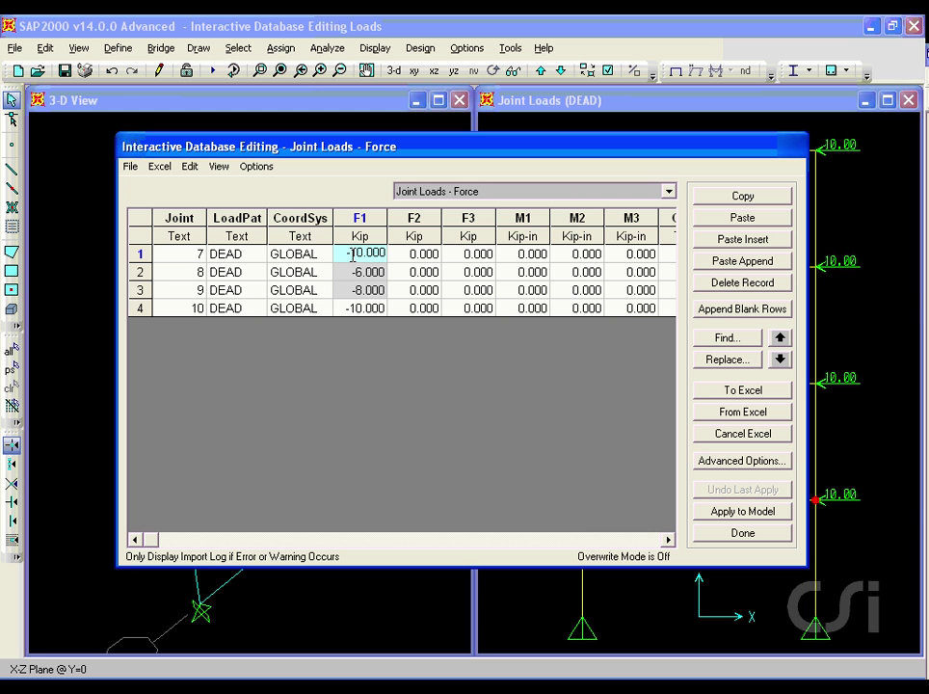
{"action": "type", "text": "2/5*"}
{"action": "key", "text": "Return"}
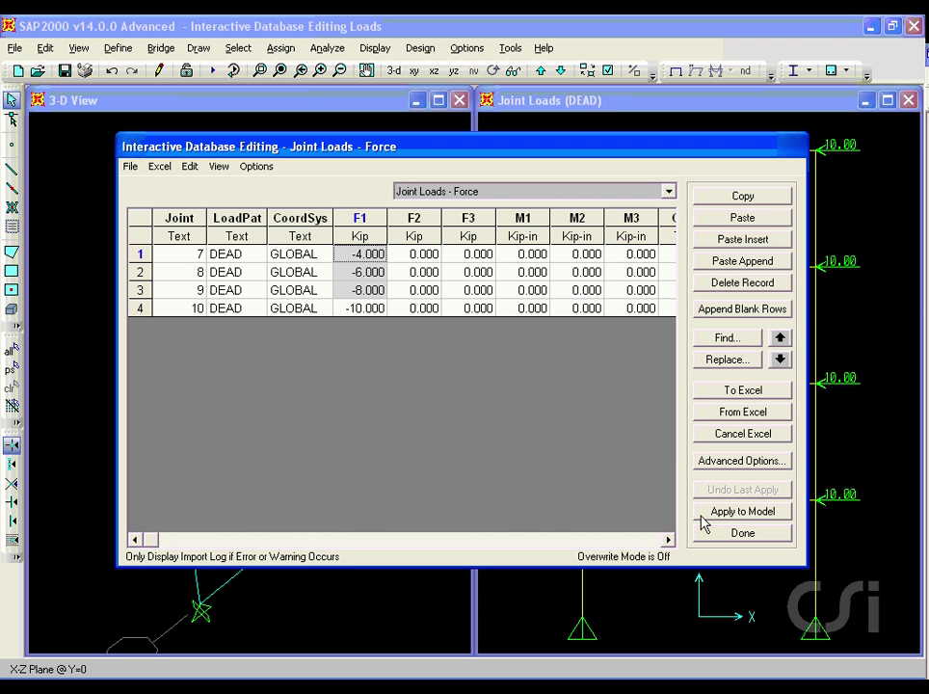
{"action": "left_click", "coordinate": [752, 516]}
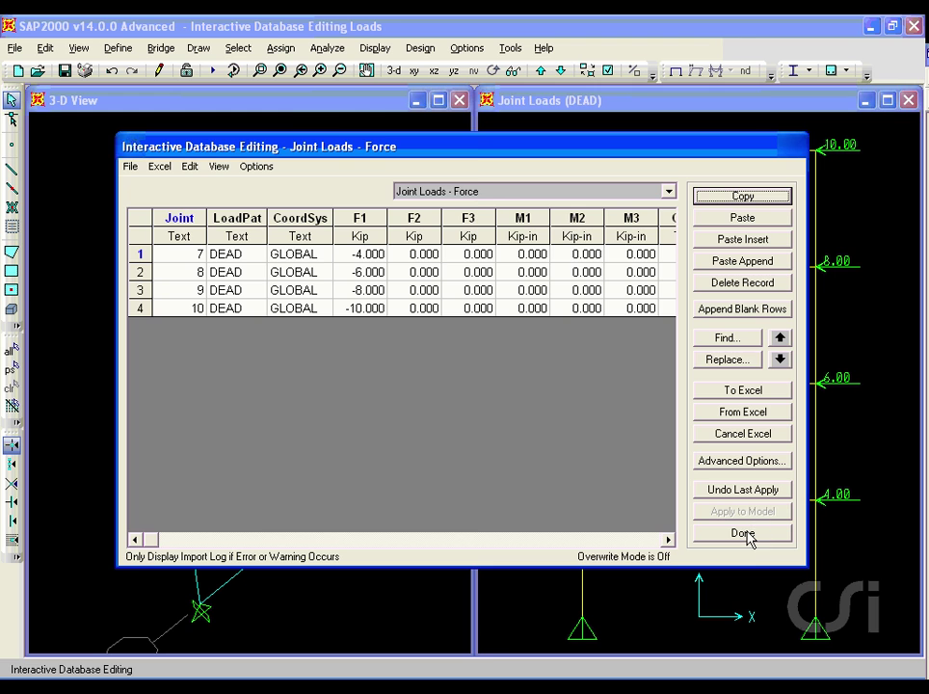
{"action": "left_click", "coordinate": [748, 536]}
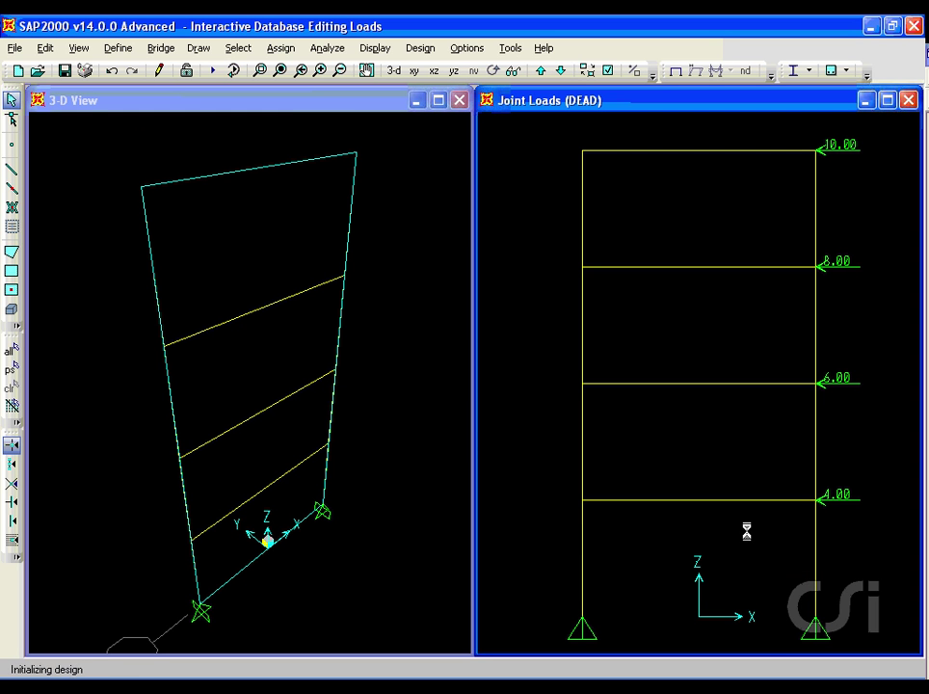